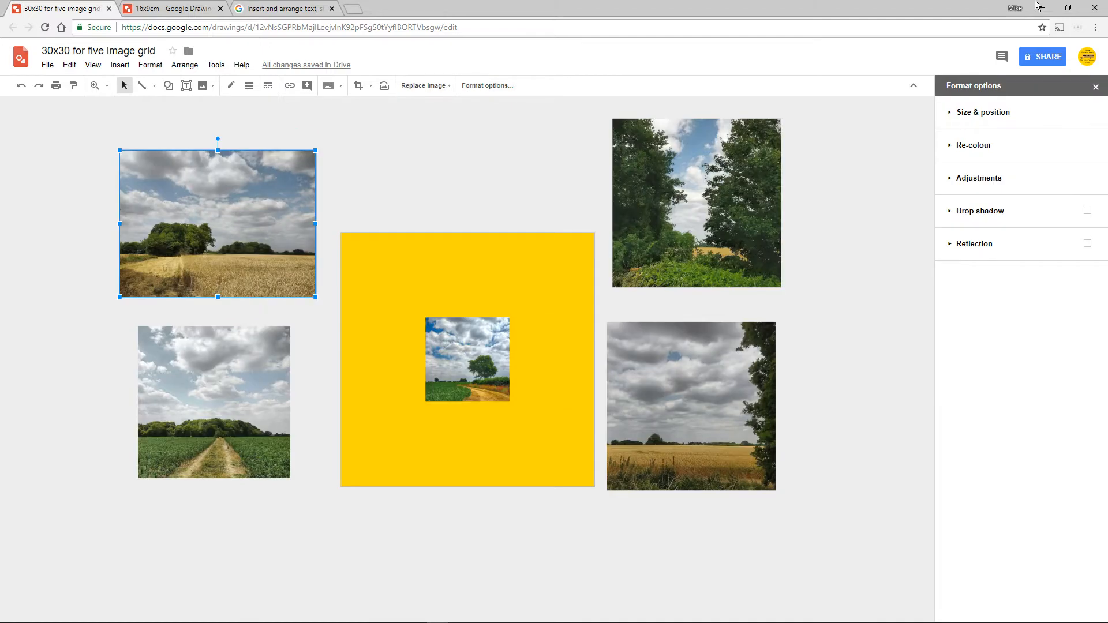
Step: Expand the size and position settings of the selected wheat field image and view the reference points available for its position
left_click(984, 117)
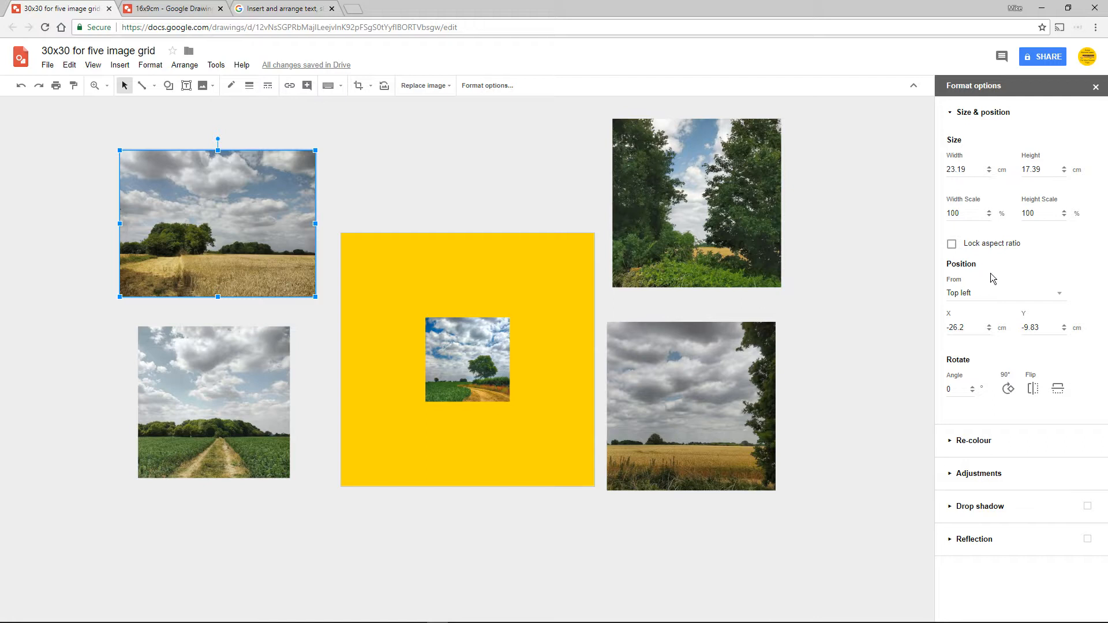
left_click(966, 296)
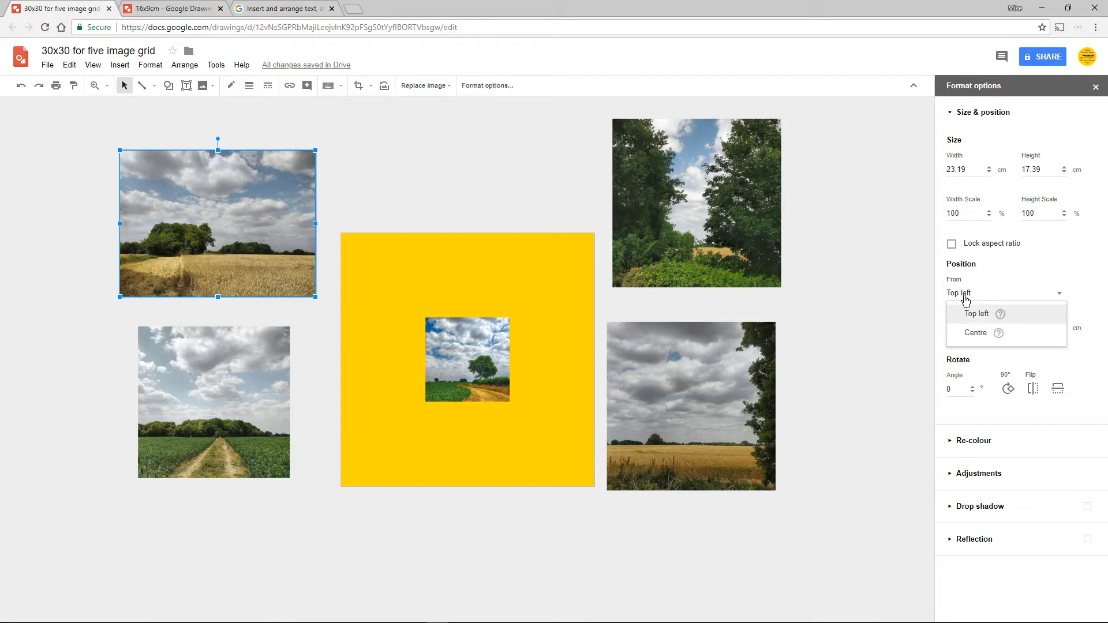
left_click(966, 298)
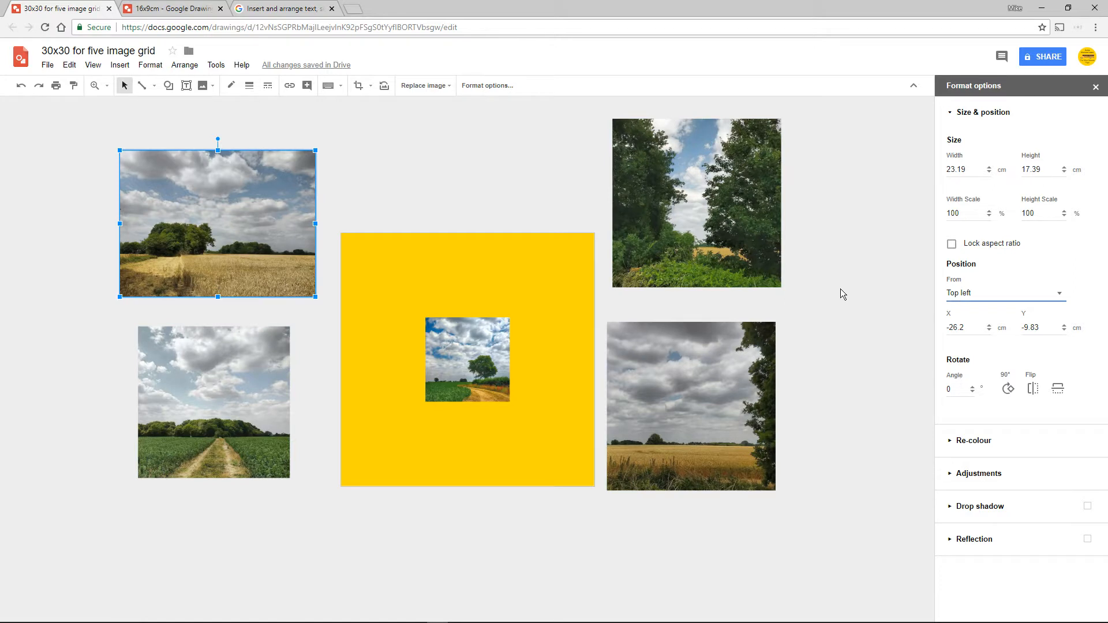
Step: Switch to the Docs editors Help article and examine its sections, especially the instructions to move, rotate, or change the size of an object
left_click(281, 10)
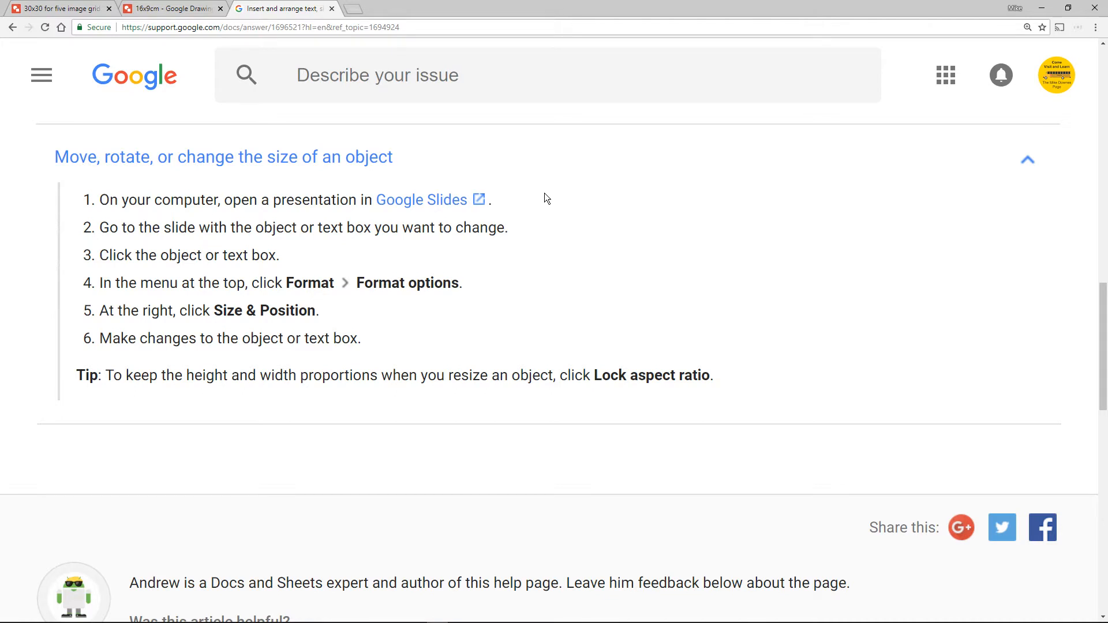
scroll(640, 225, "up", 15)
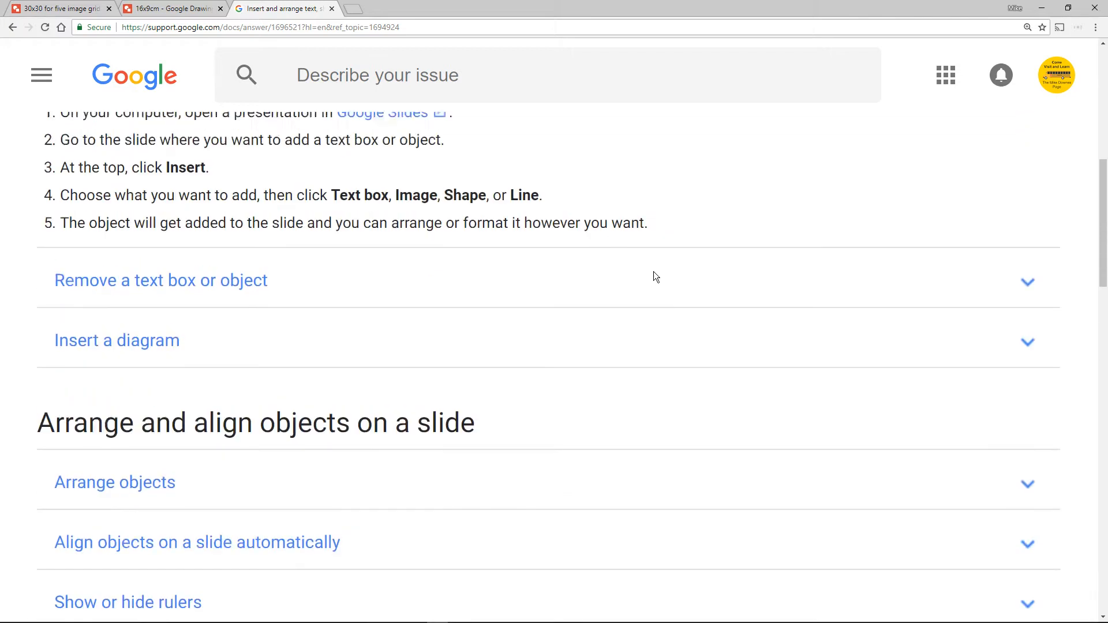
scroll(654, 272, "up", 2)
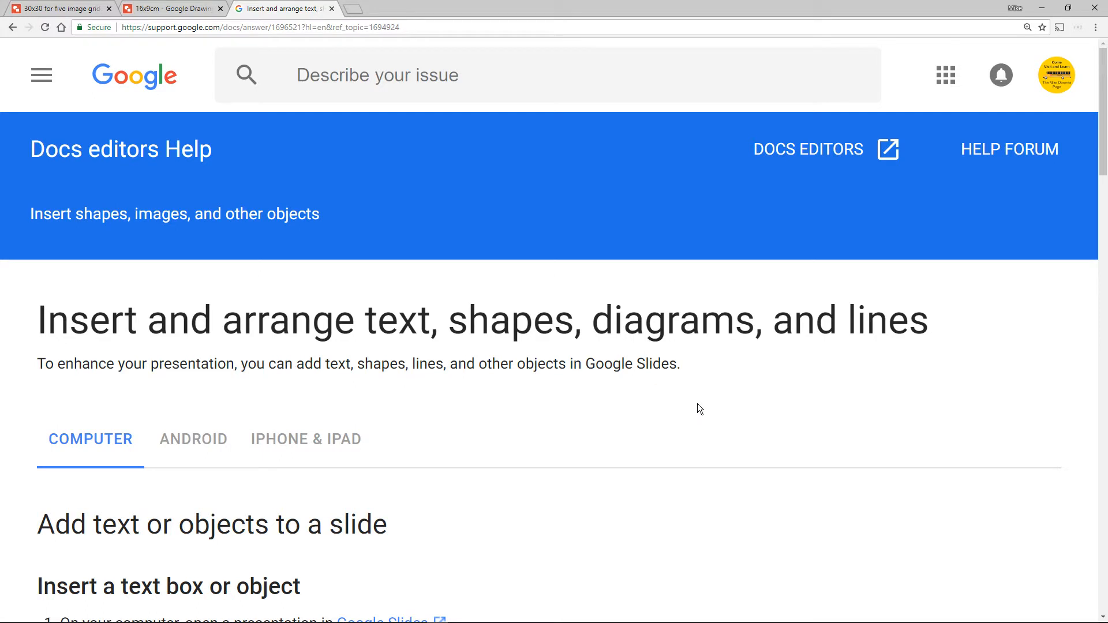
scroll(555, 374, "down", 5)
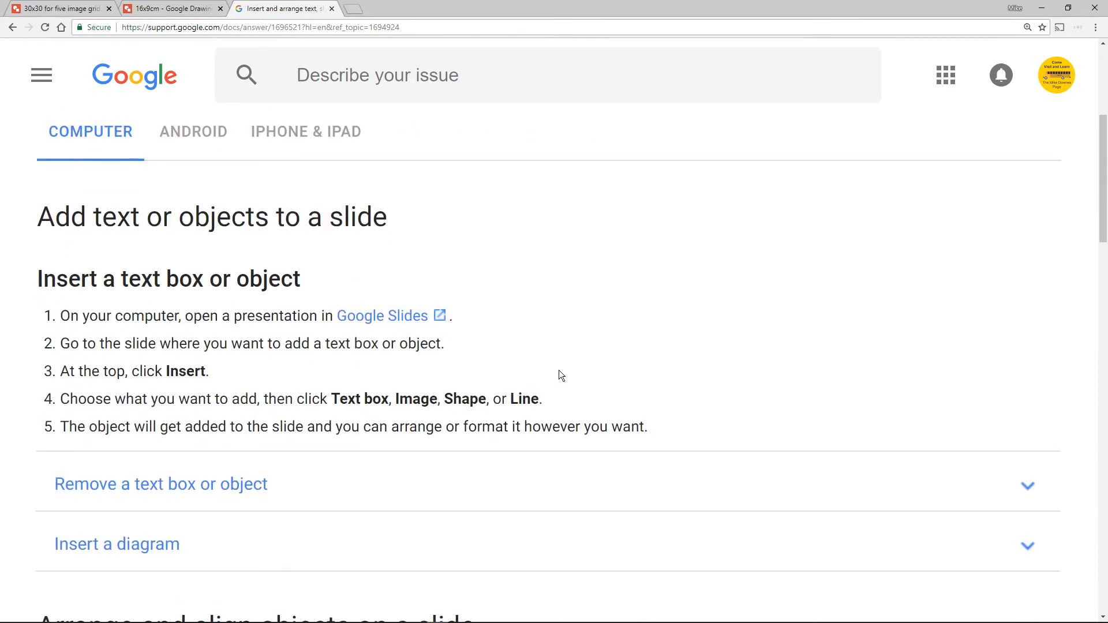
scroll(558, 371, "down", 7)
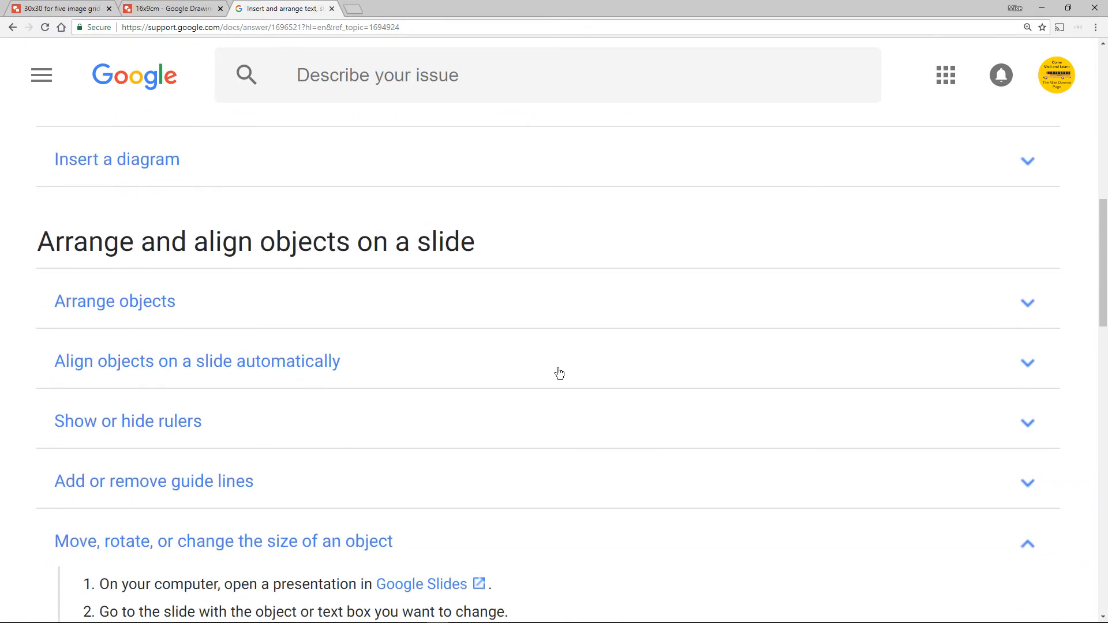
scroll(559, 373, "down", 1)
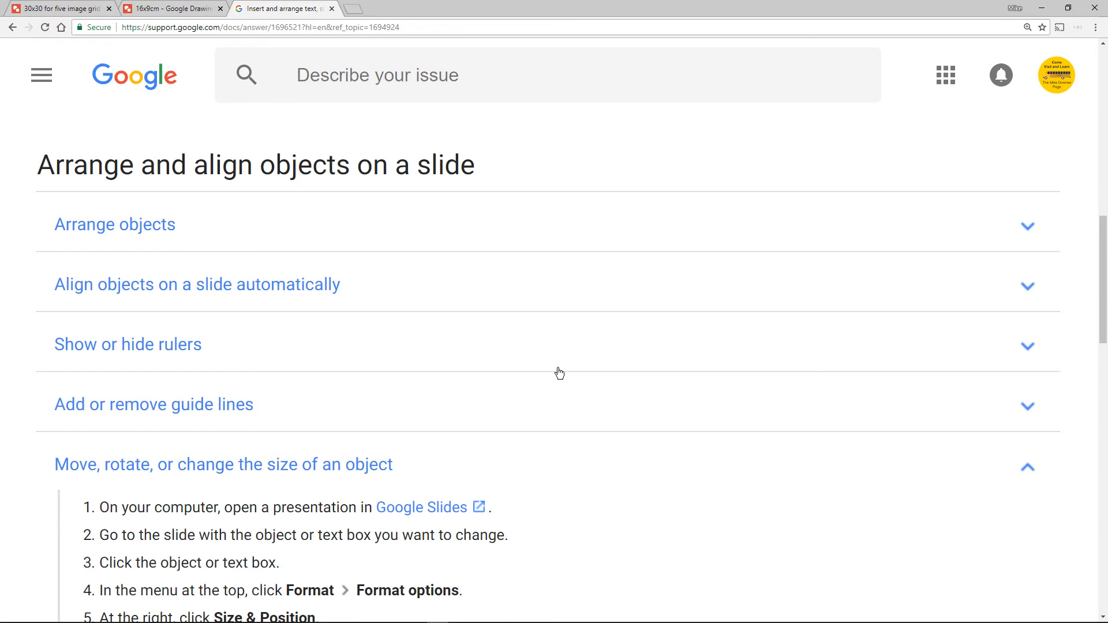
scroll(559, 373, "down", 5)
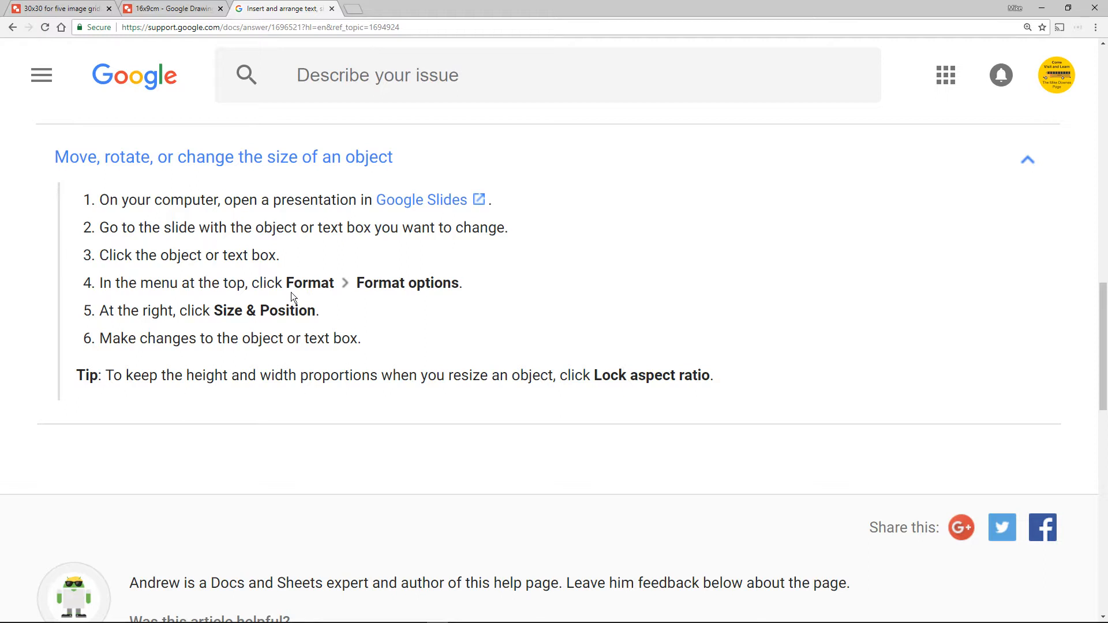
left_click_drag(287, 284, 459, 285)
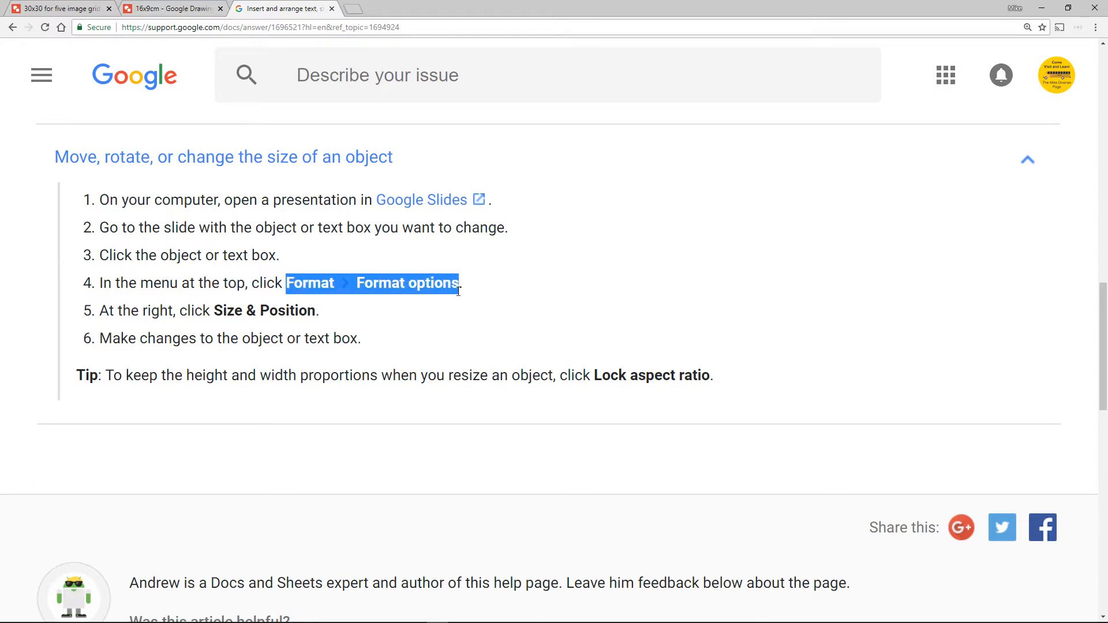
left_click_drag(214, 310, 316, 311)
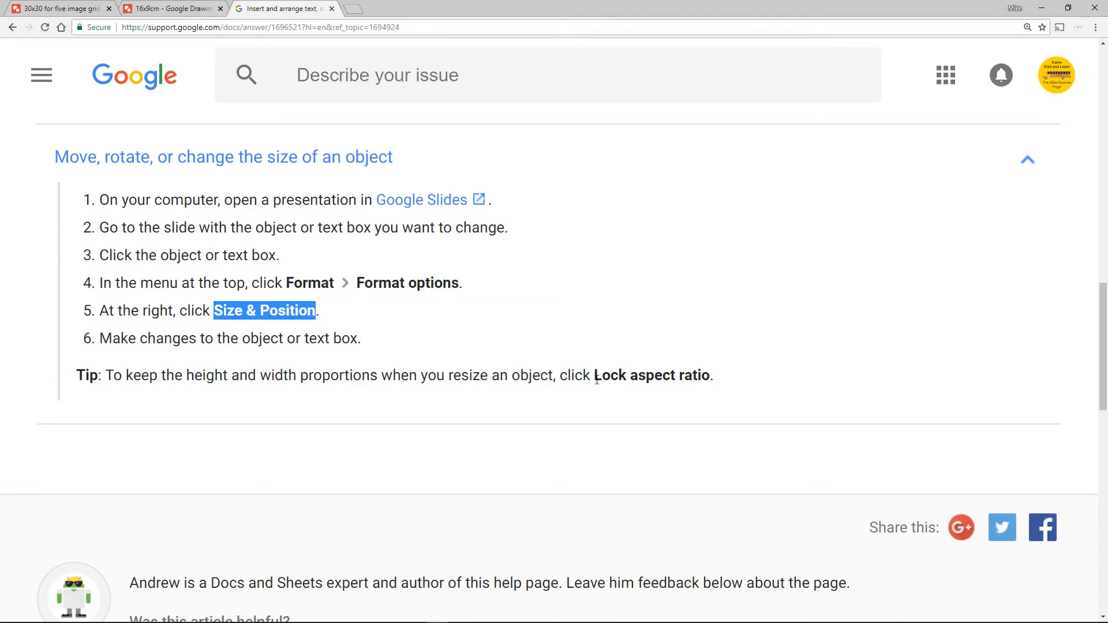
left_click_drag(595, 376, 714, 394)
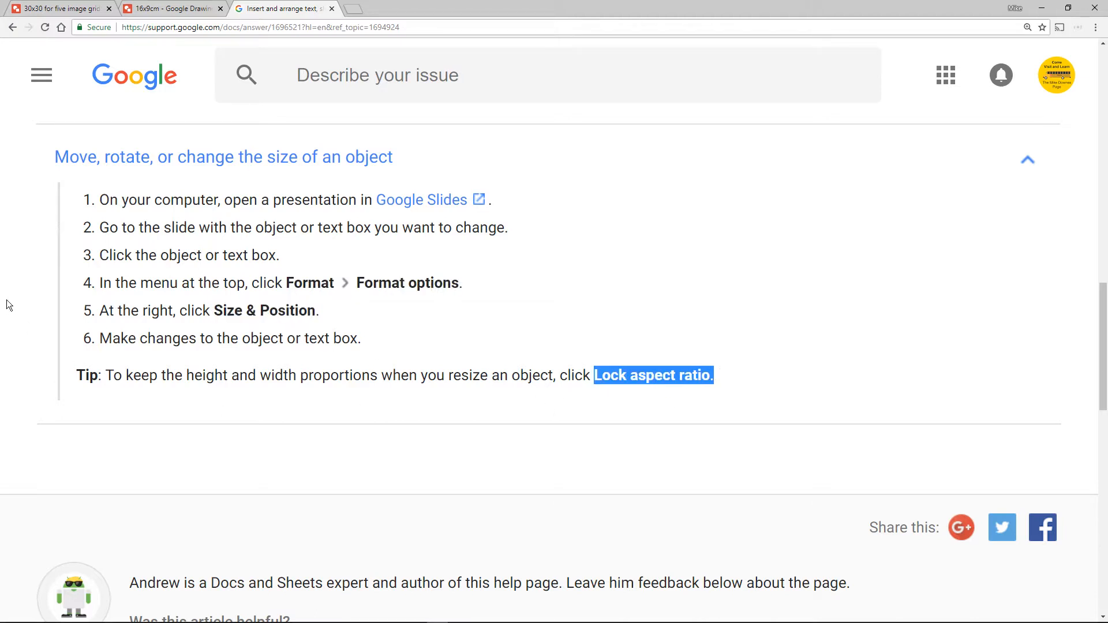
left_click(23, 285)
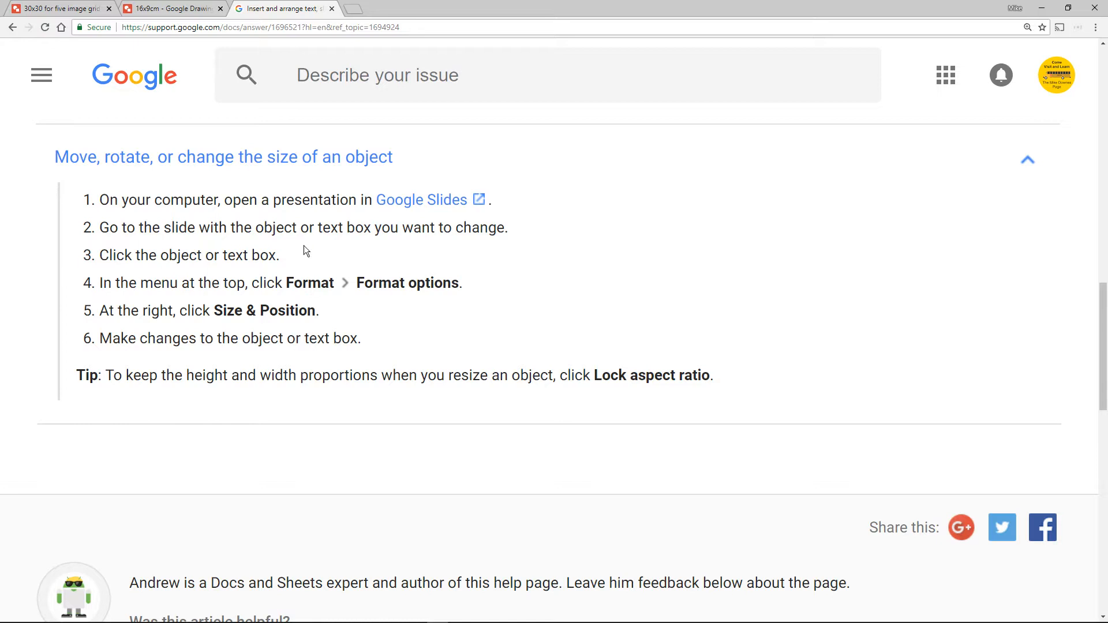
Step: Return to the 30x30 for five image grid drawing, deselect the image and close the format options
left_click(67, 8)
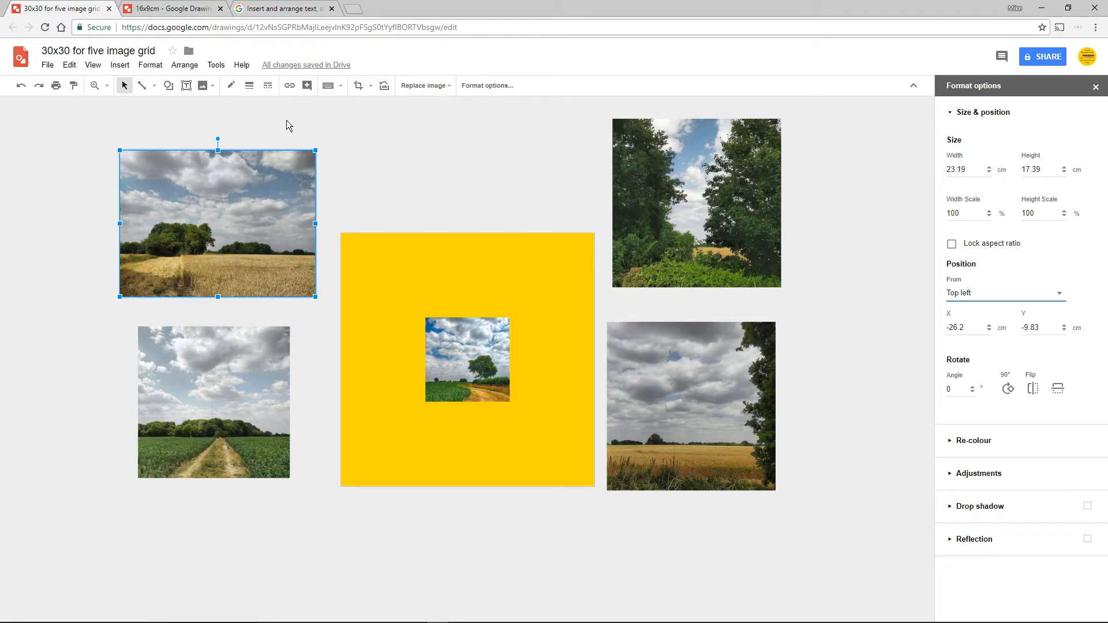
left_click(359, 162)
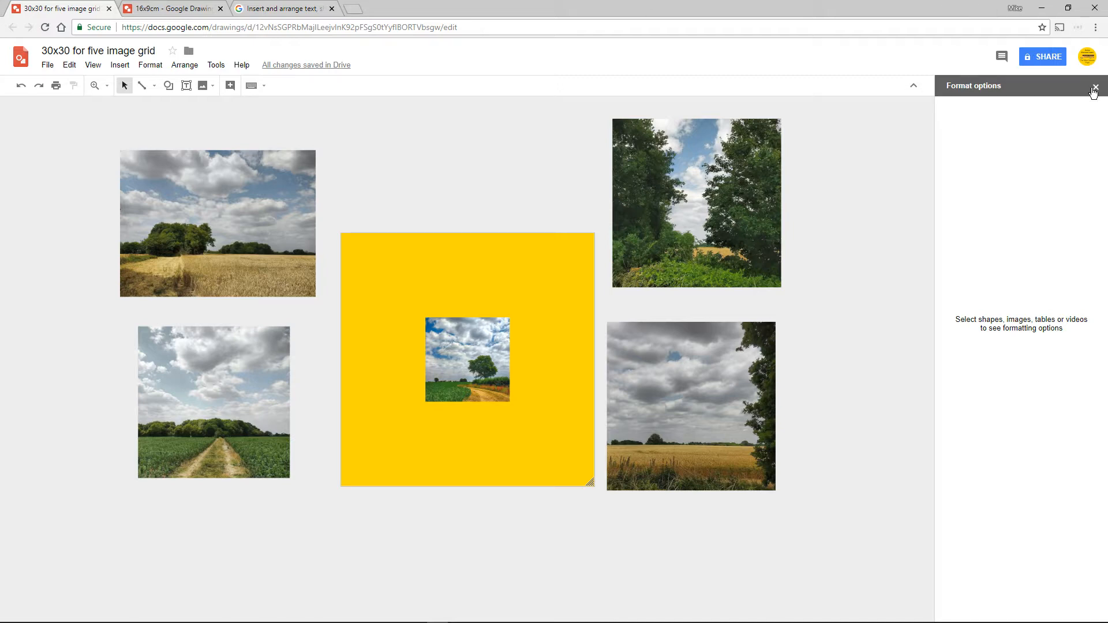
left_click(1095, 87)
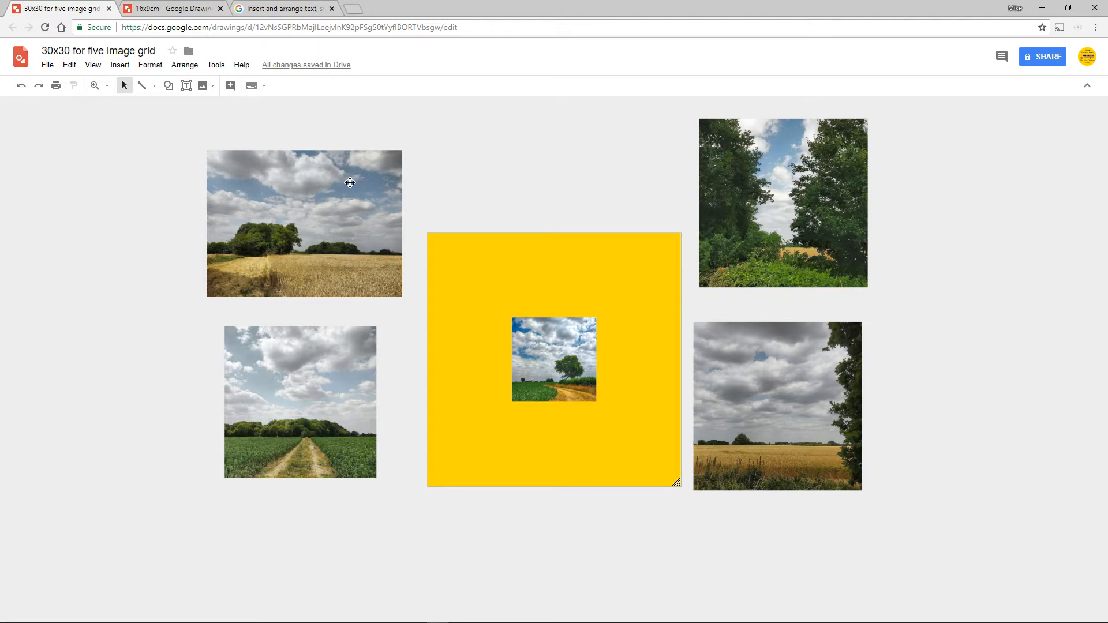
Step: Try snapping the upper wheat field image and the tree-gap image to the upper corners of the centre image
left_click_drag(349, 178, 393, 212)
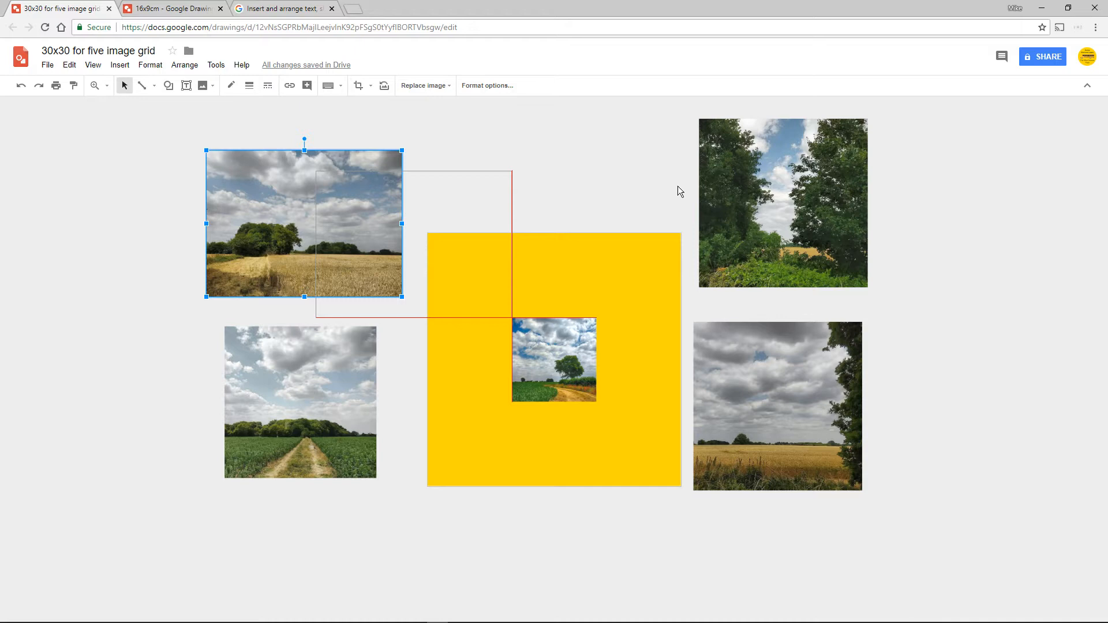
left_click(757, 209)
left_click_drag(675, 210, 644, 231)
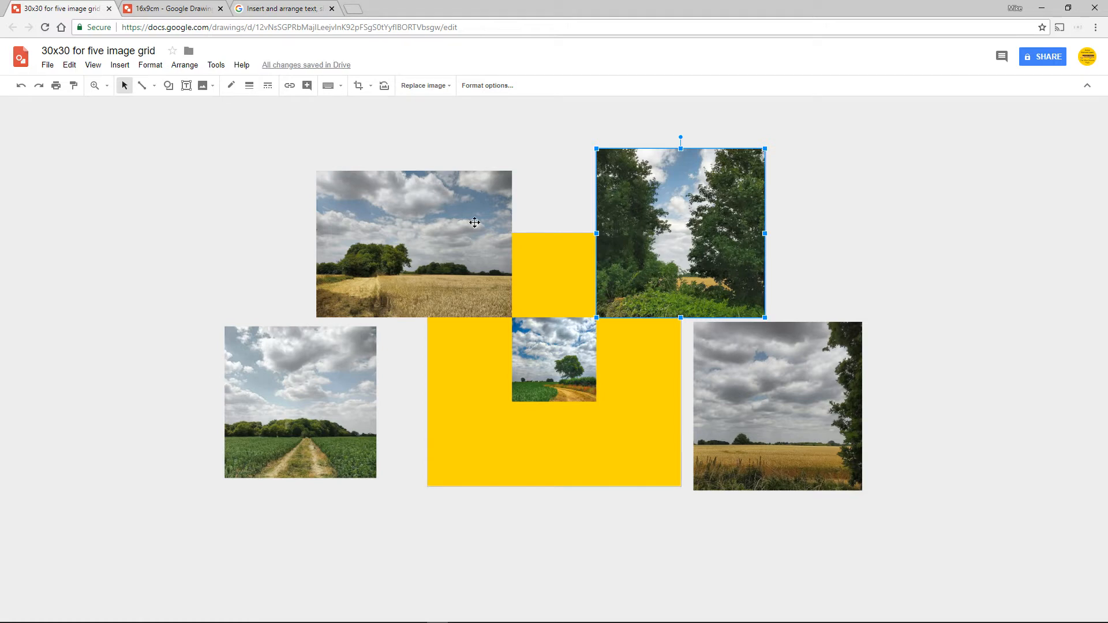
Step: Move the upper wheat field image and the tree-gap image back outside the yellow page
left_click_drag(450, 229, 320, 189)
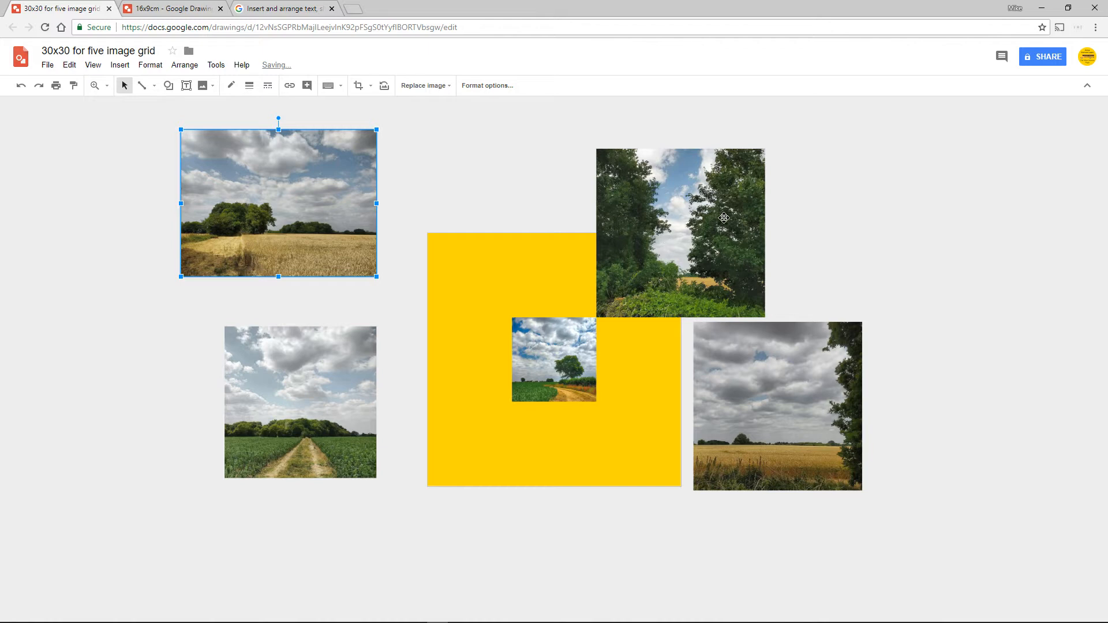
left_click_drag(721, 219, 810, 235)
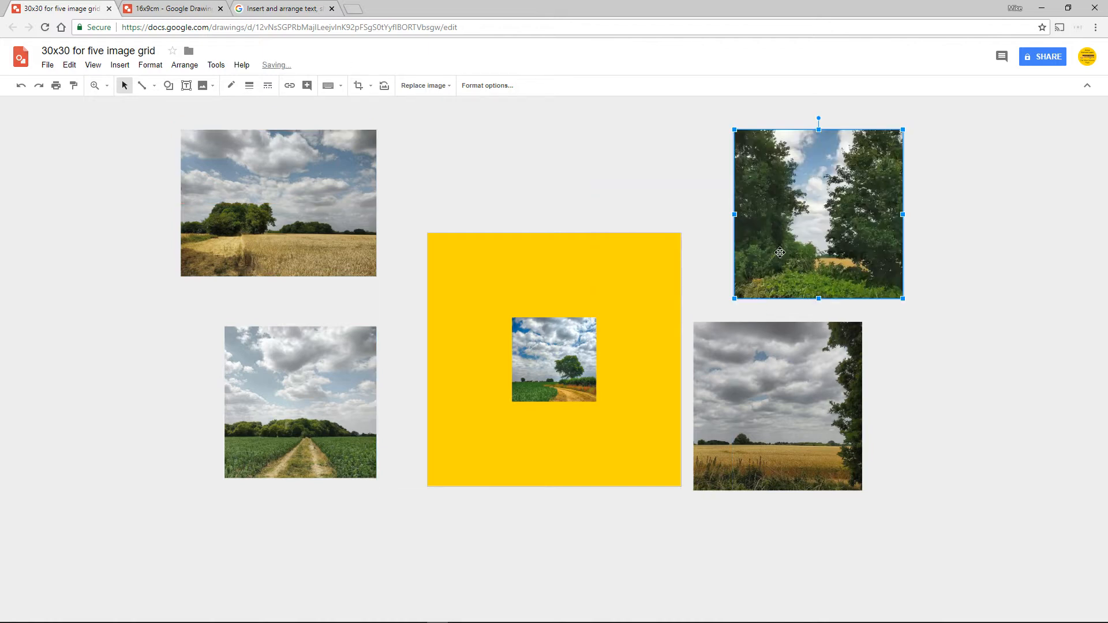
left_click_drag(704, 404, 702, 404)
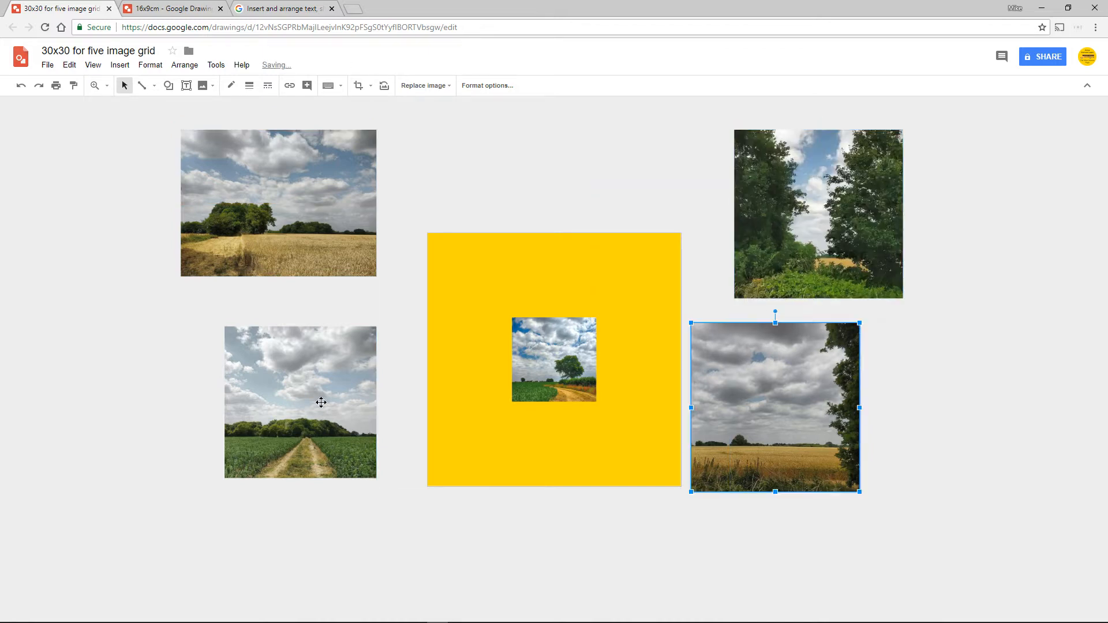
left_click(320, 400)
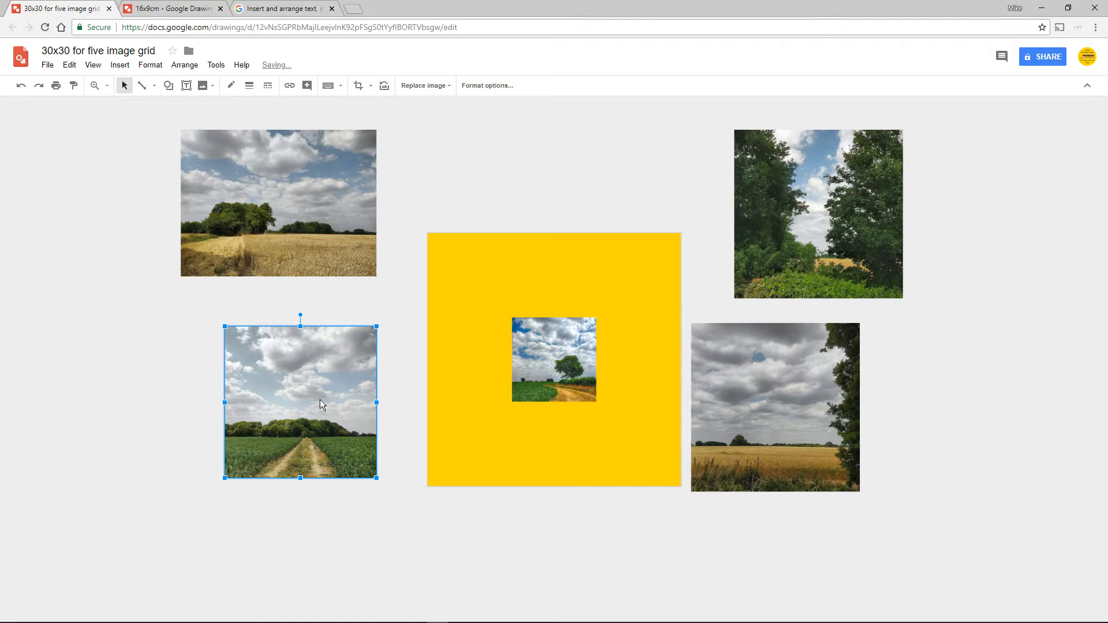
left_click(545, 366)
left_click(279, 214)
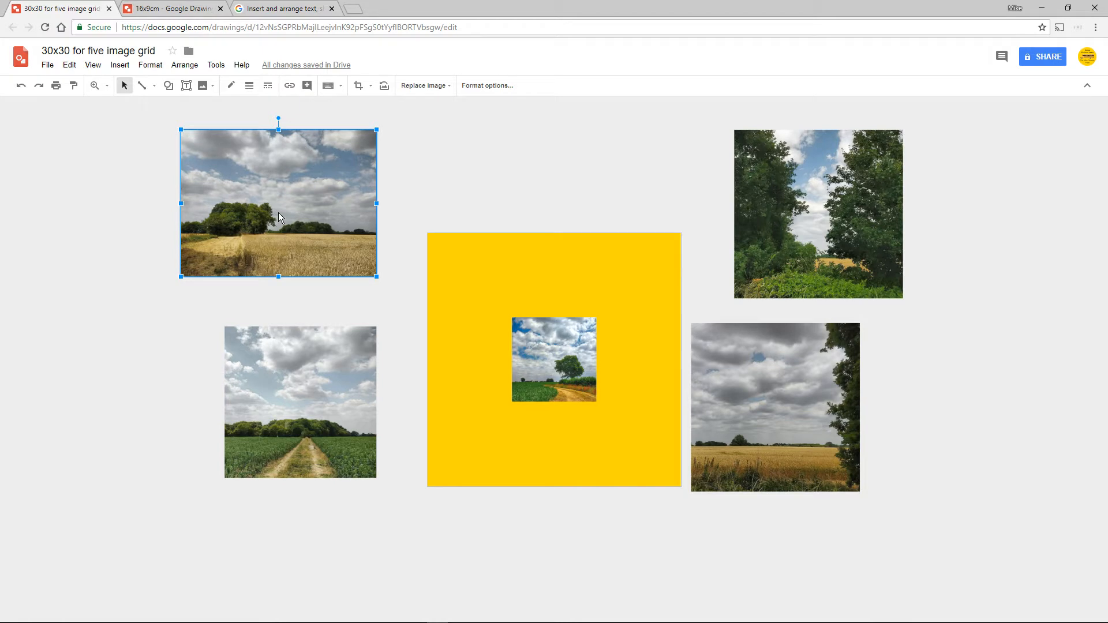
Step: Place the tree-gap image in the yellow page's upper-right corner and resize it so its lower-left corner meets the centre image
left_click_drag(806, 234, 654, 263)
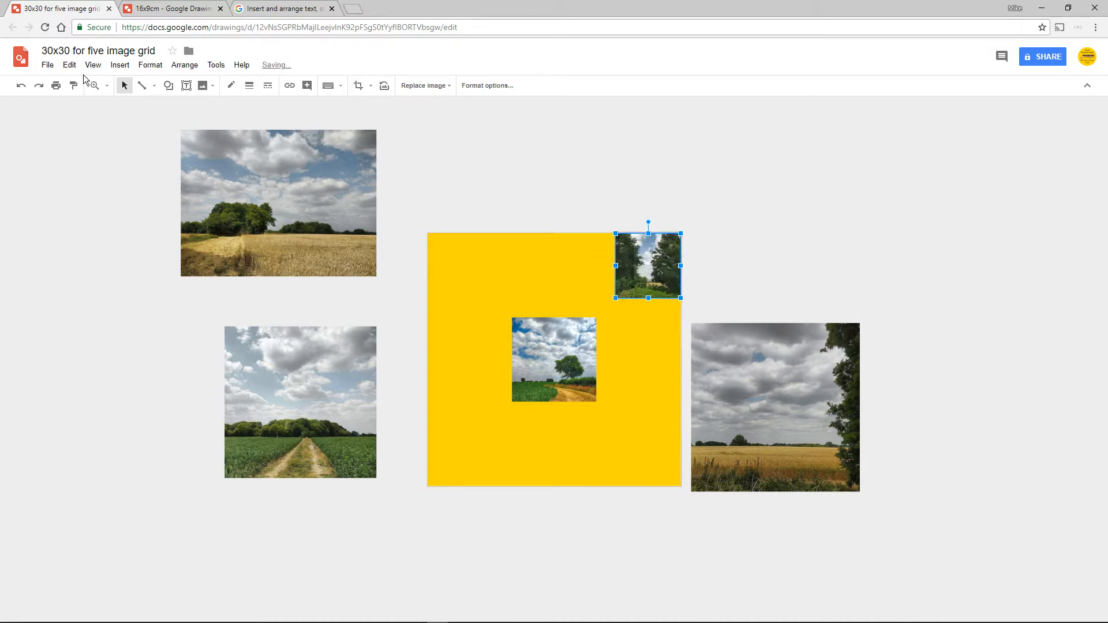
left_click(107, 86)
left_click(128, 106)
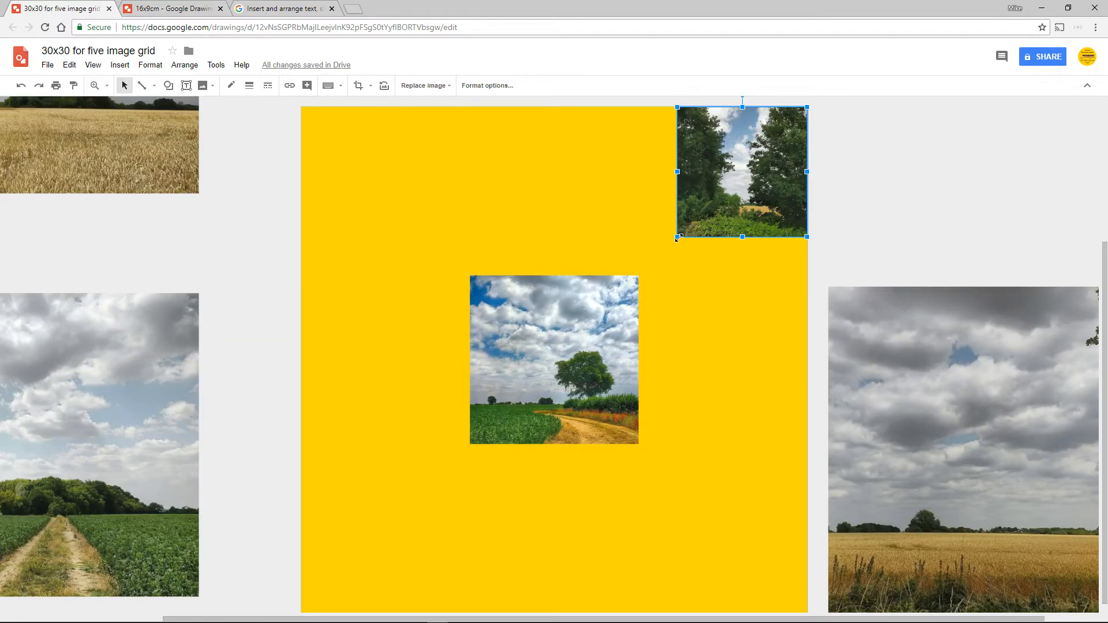
left_click_drag(670, 253, 655, 275)
left_click(847, 215)
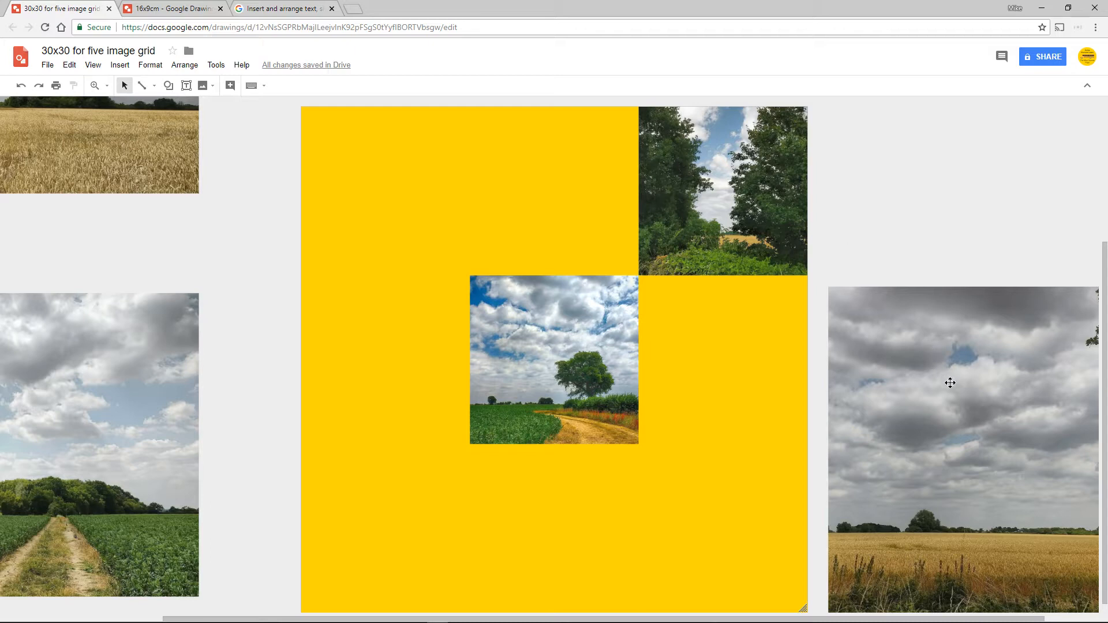
Step: Select the dark-clouded wheat field image and check the drawing's page dimensions without changing them
left_click(950, 383)
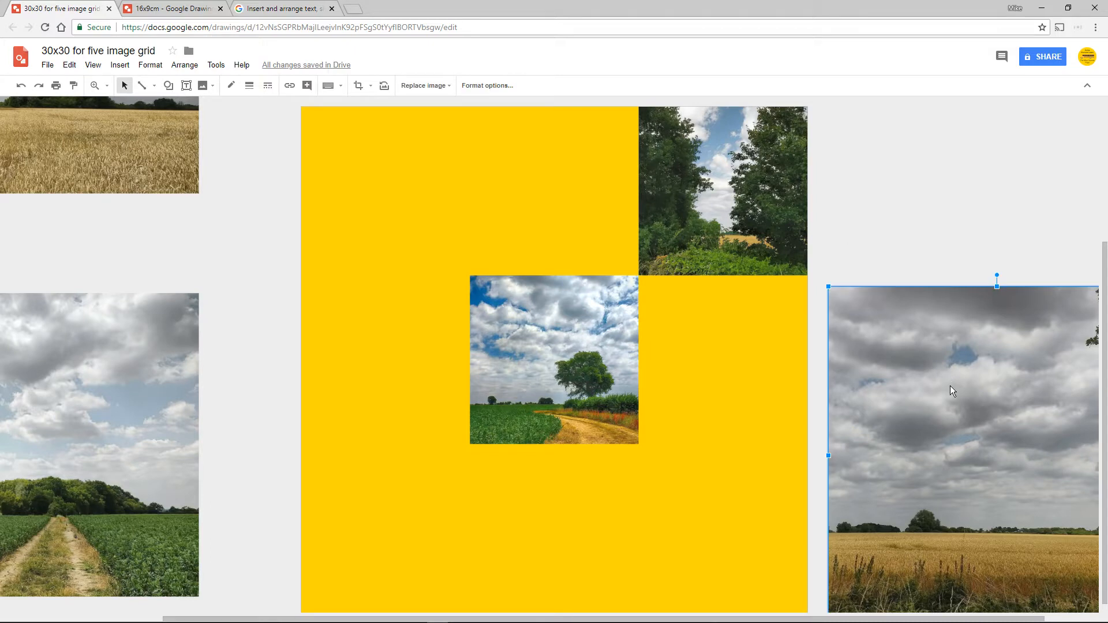
left_click(48, 66)
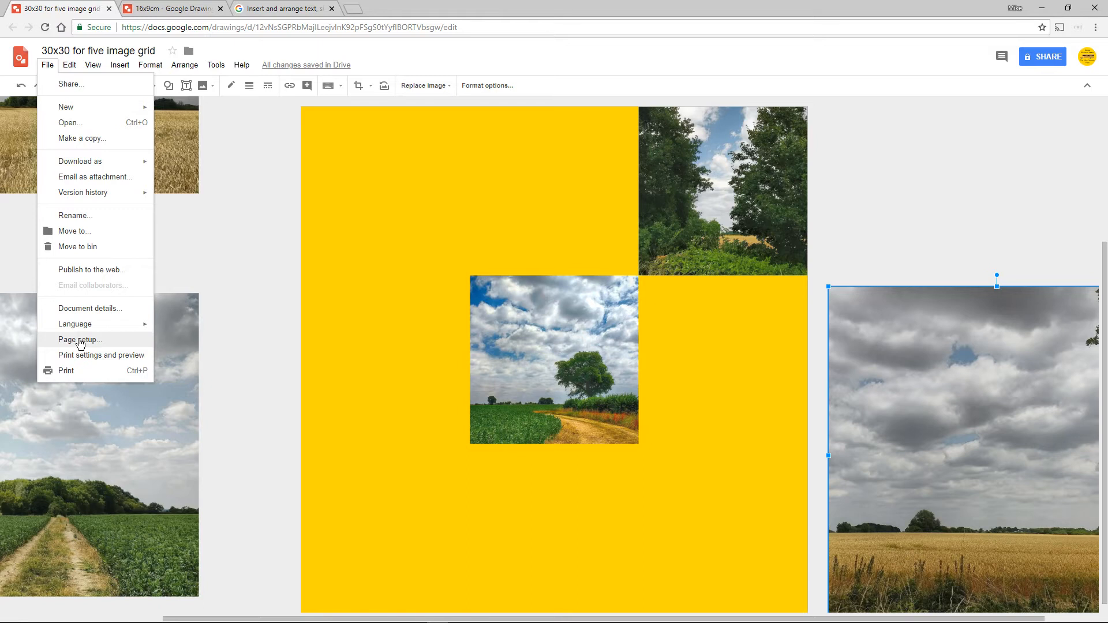
left_click(87, 339)
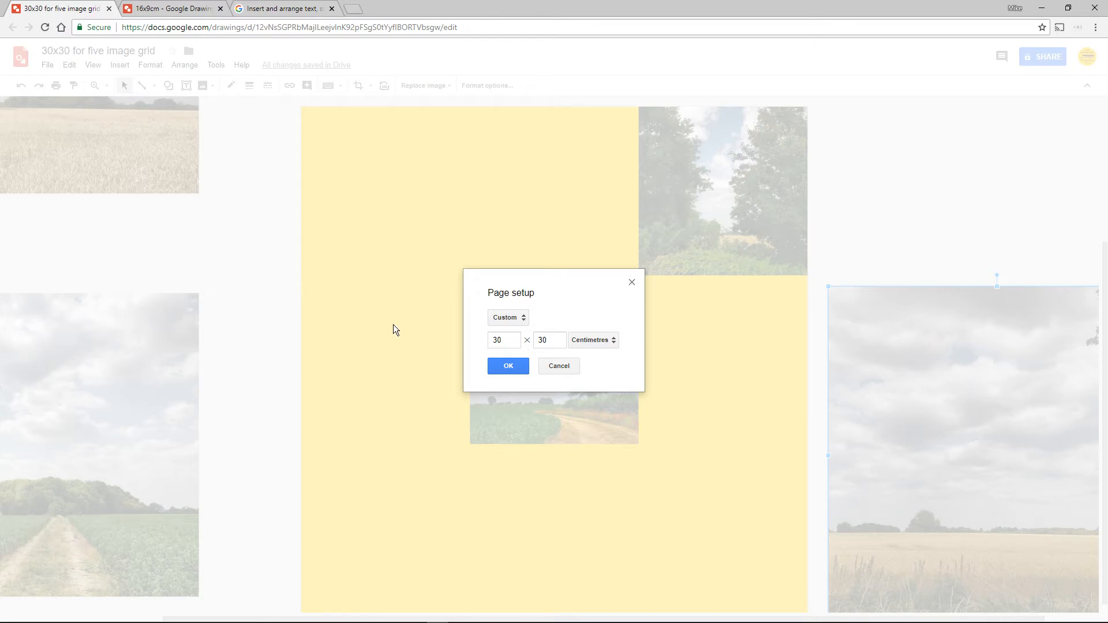
left_click(554, 371)
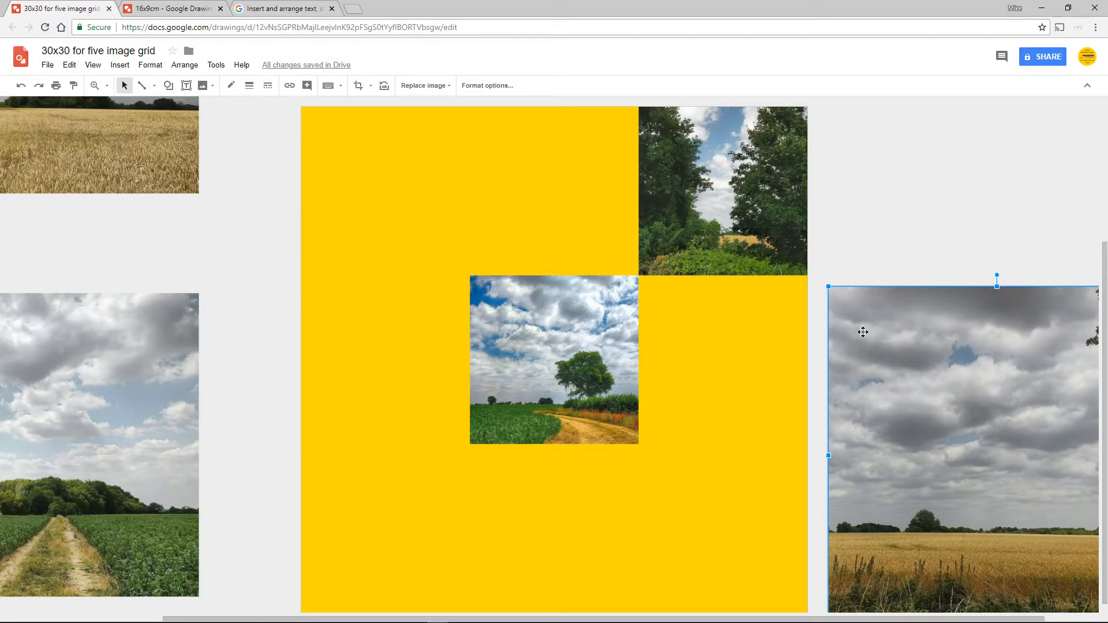
Step: Move the dark-clouded wheat field image over the yellow page's right edge and set its size to 10 cm wide by 10 cm high
left_click_drag(863, 331, 747, 276)
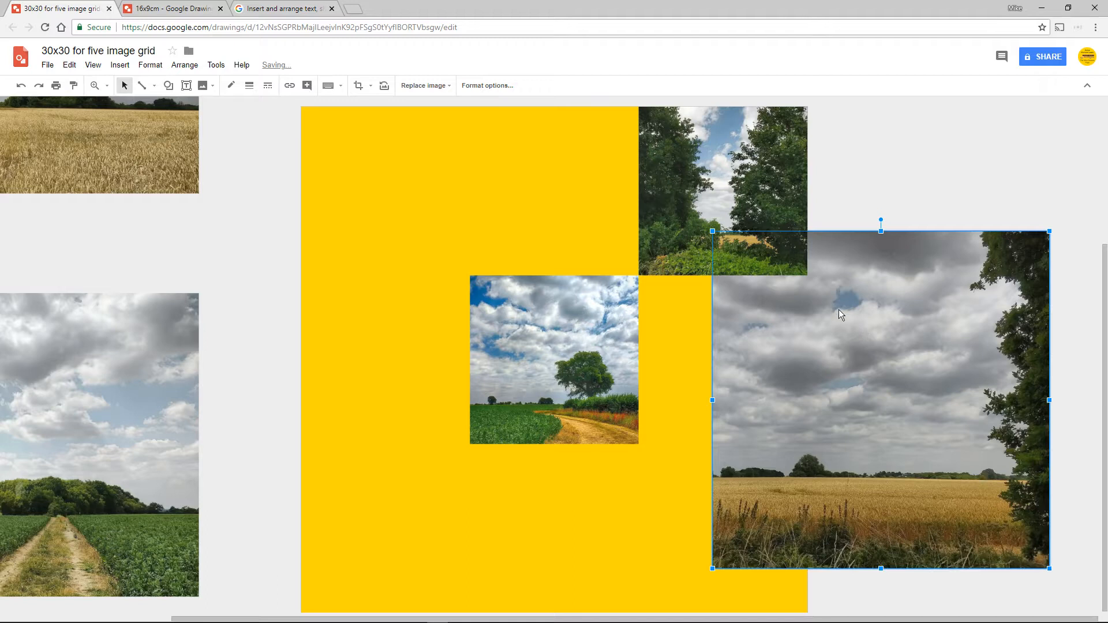
left_click_drag(839, 314, 822, 306)
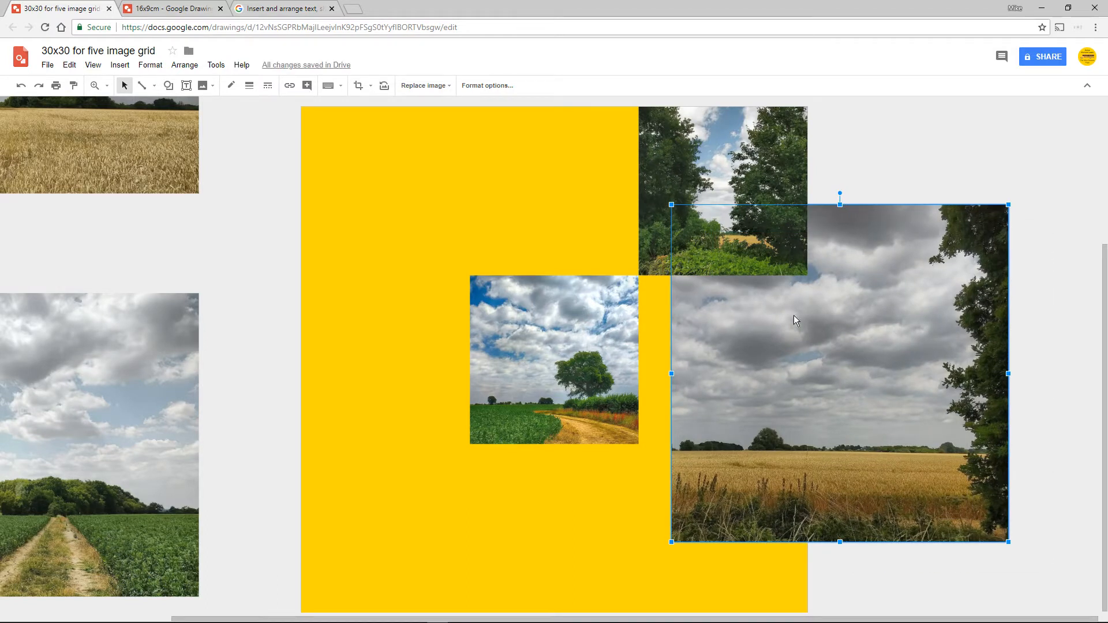
left_click(471, 87)
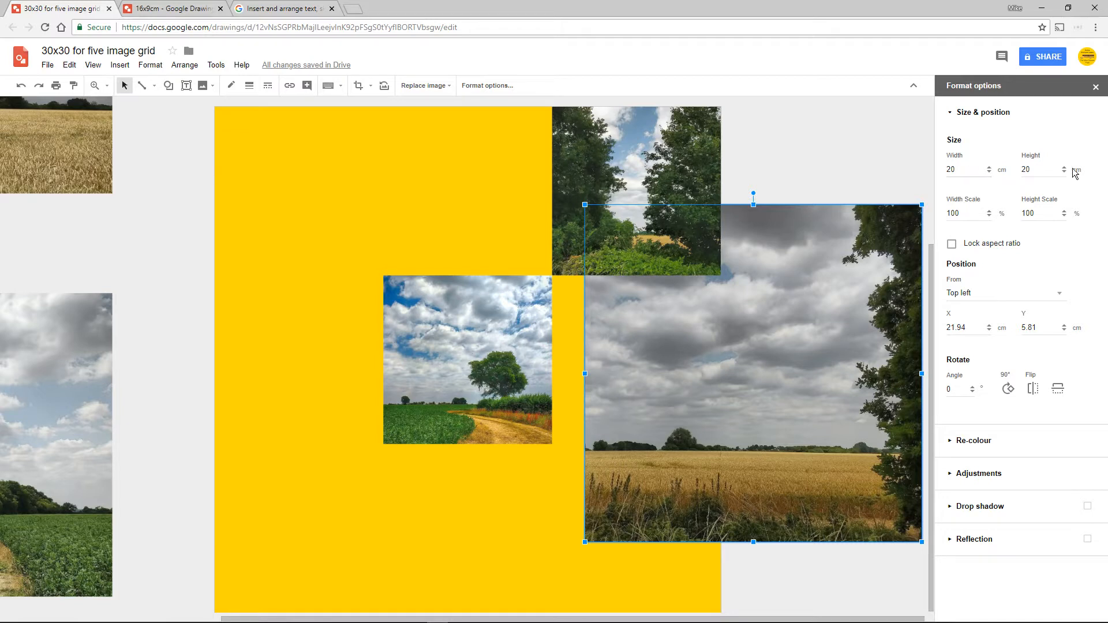
left_click_drag(958, 170, 883, 162)
type("10")
left_click_drag(1034, 165, 1010, 170)
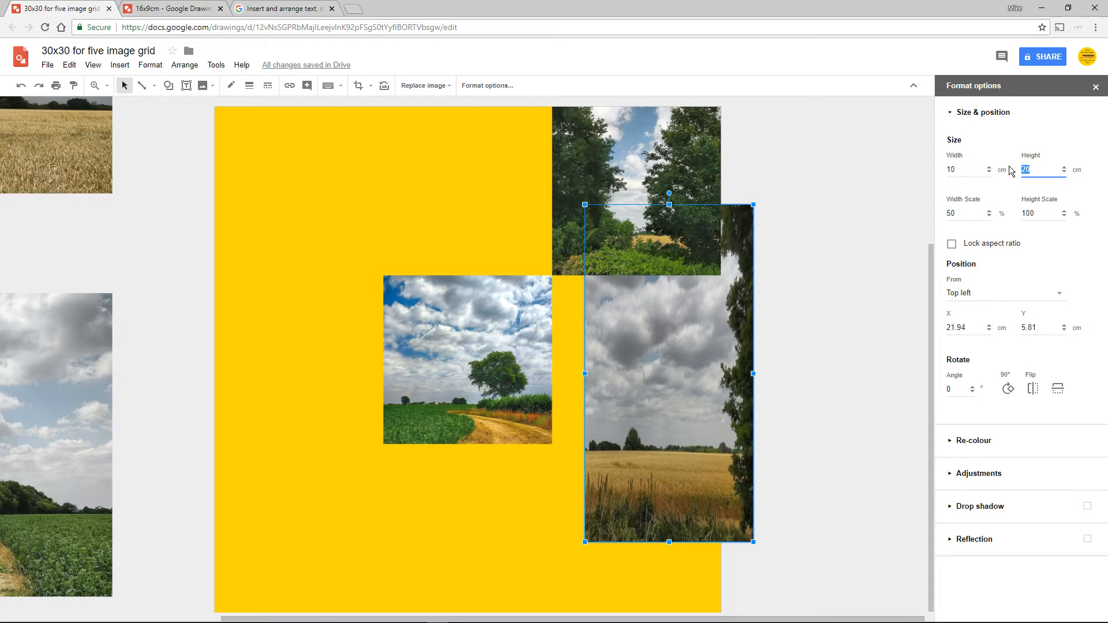
type("10")
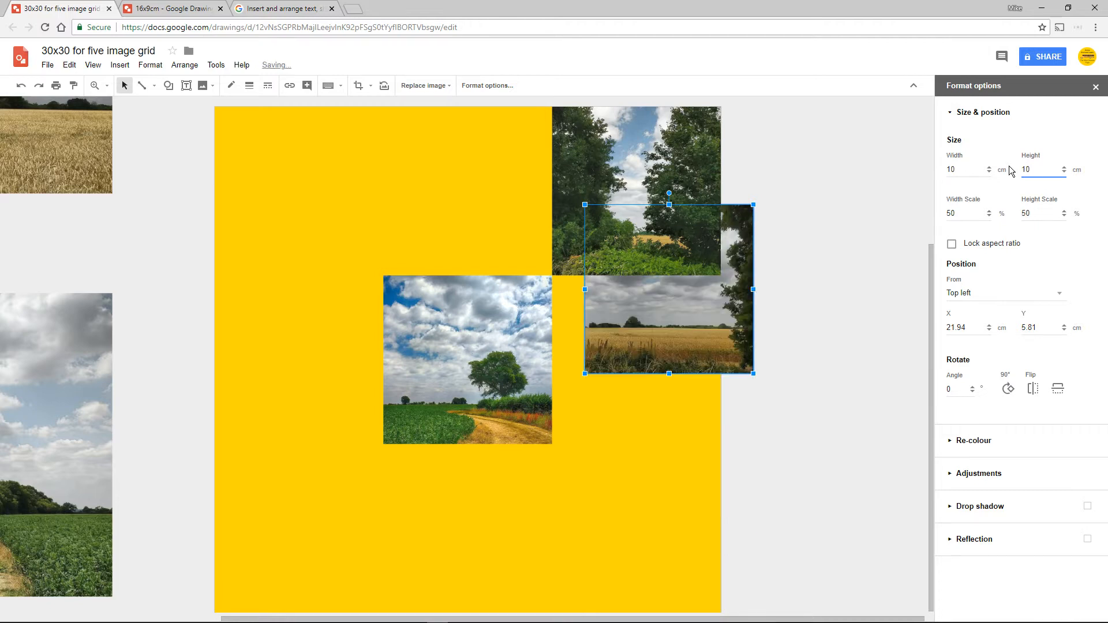
left_click(840, 254)
Step: Move the dark-clouded wheat field image to the page's lower-right corner at X 20 cm, Y 20 cm, touching the centre image's corner
left_click(751, 324)
left_click_drag(661, 333, 671, 509)
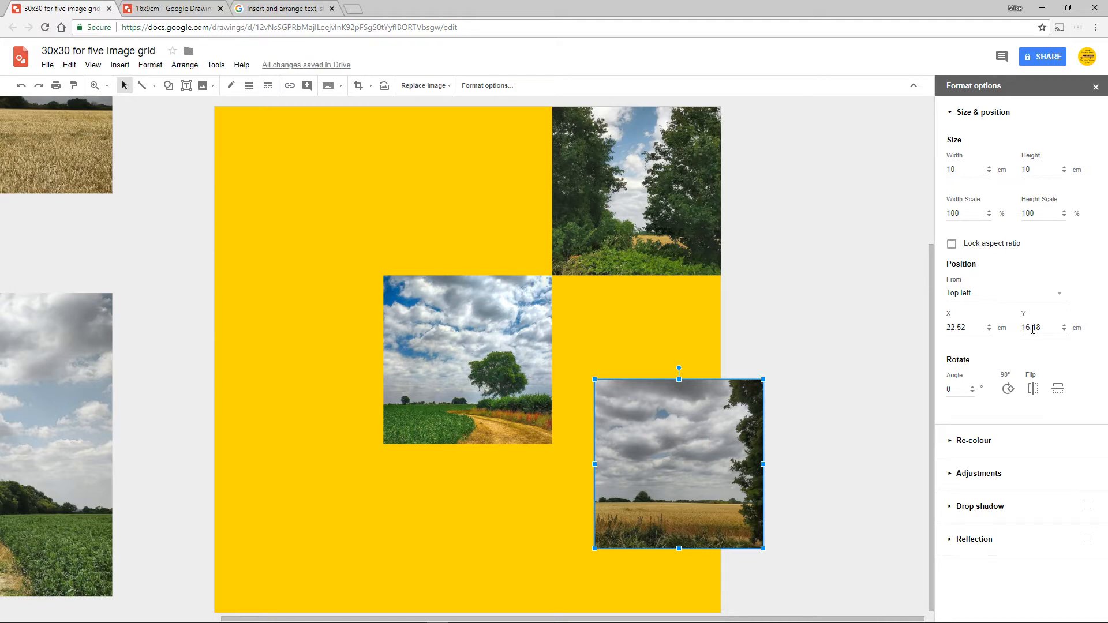
left_click_drag(704, 461, 670, 373)
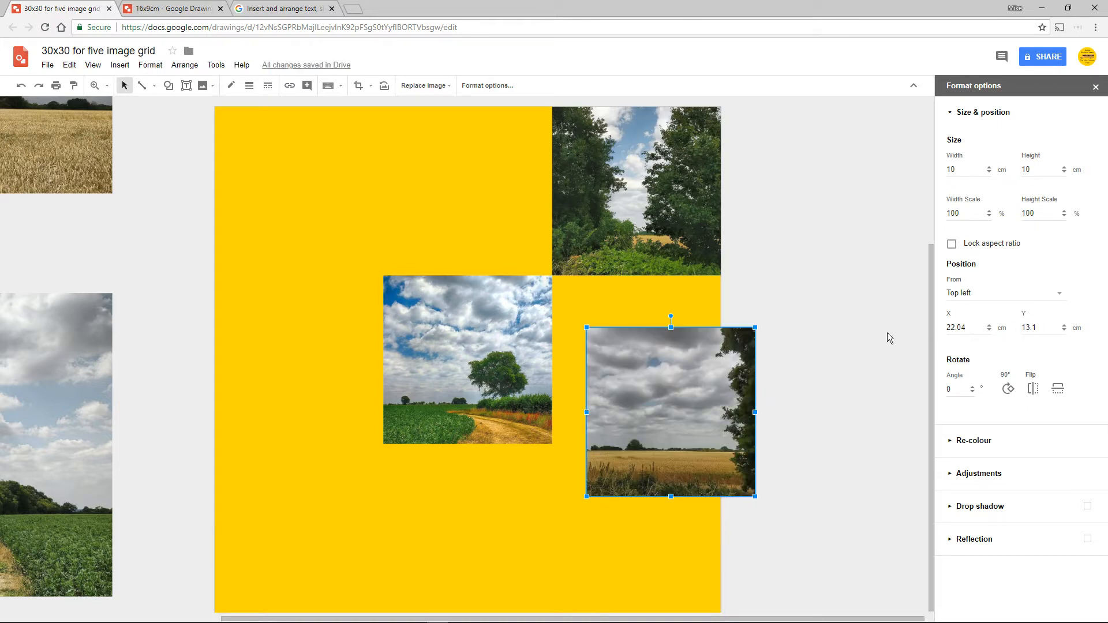
left_click_drag(665, 423, 647, 514)
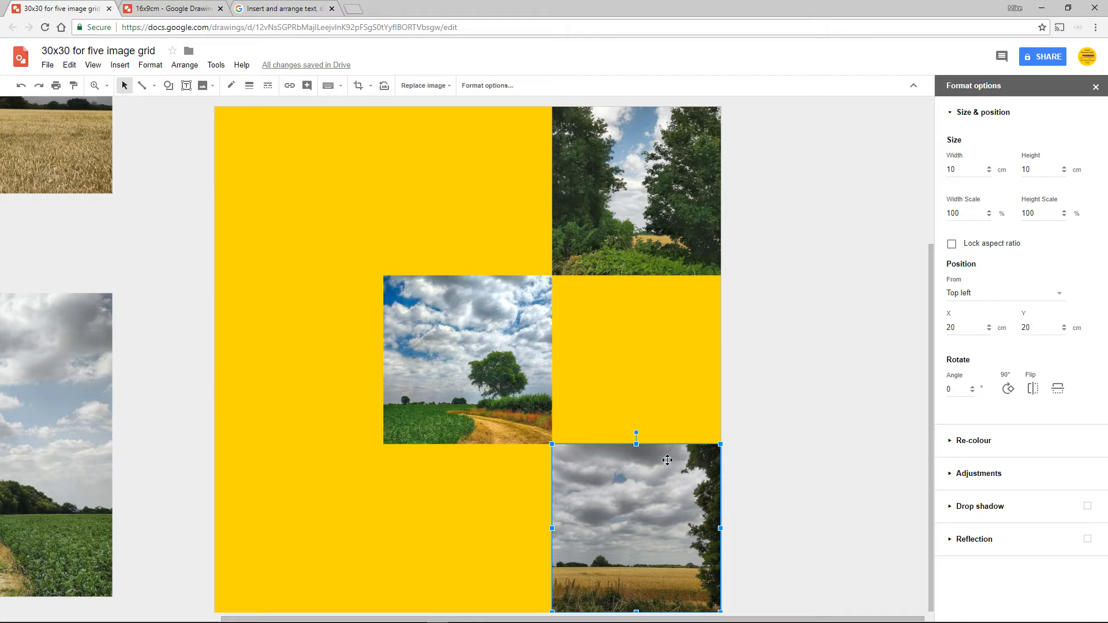
Step: Switch the dark-clouded image's position reference to Centre and back to Top left
left_click(964, 297)
left_click(975, 333)
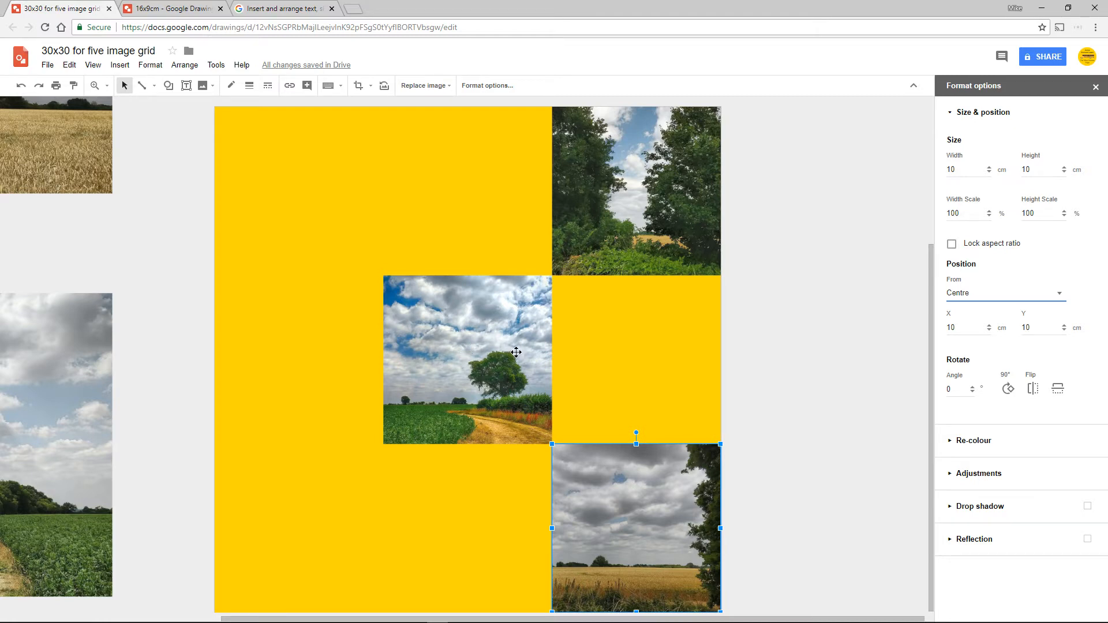
left_click(957, 297)
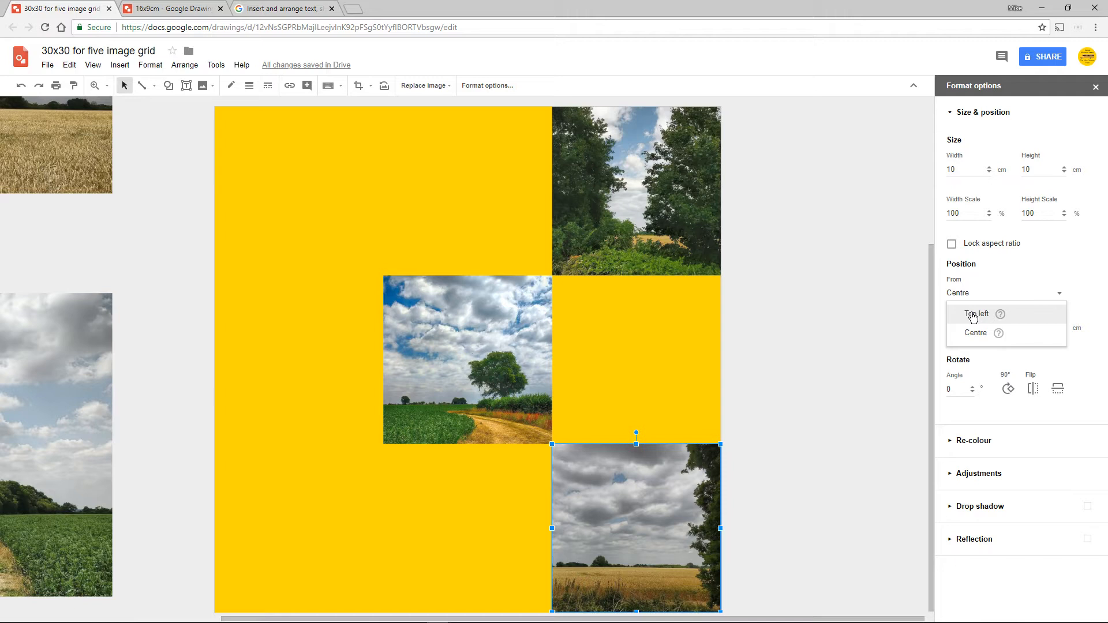
left_click(972, 315)
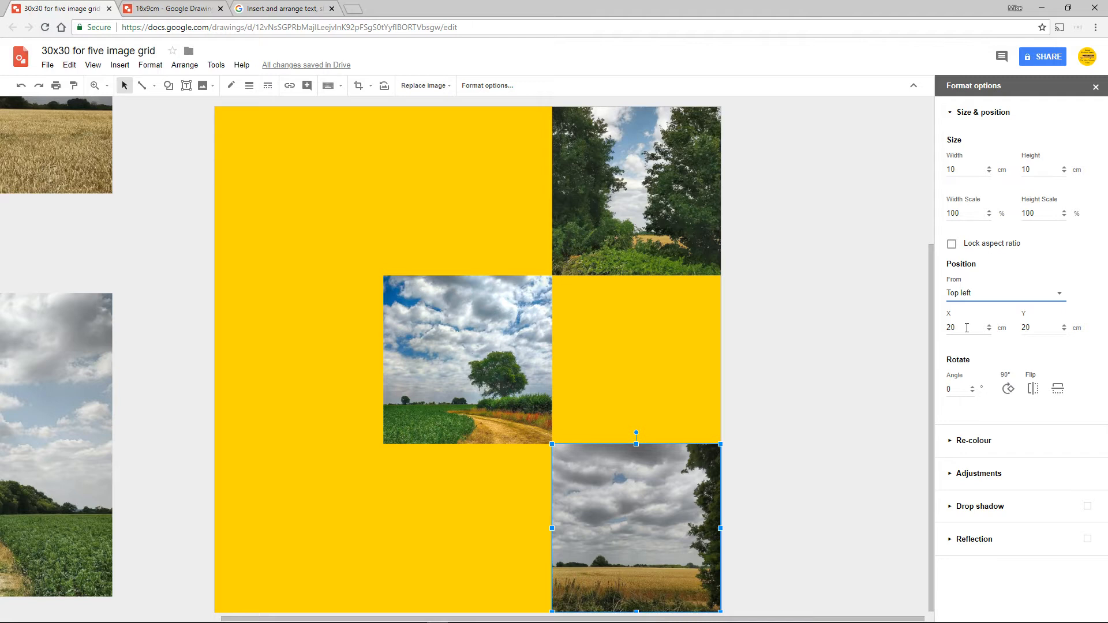
Step: Set the dark-clouded wheat field image's position to X 0 cm and Y 0 cm, measured from the top left
left_click_drag(966, 328, 933, 333)
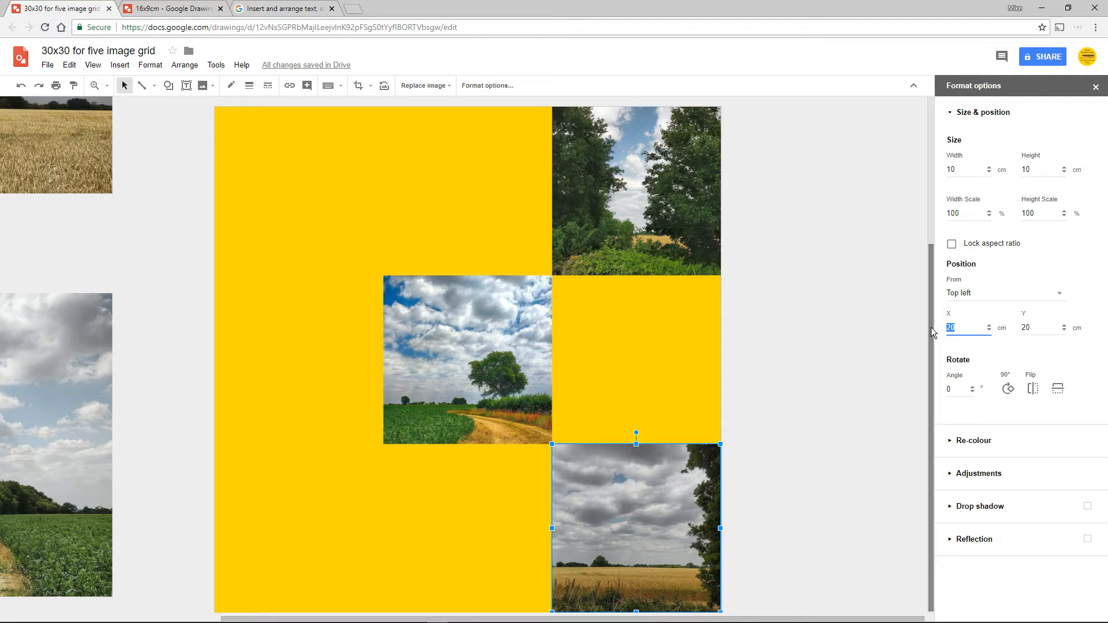
type("0")
key("Tab")
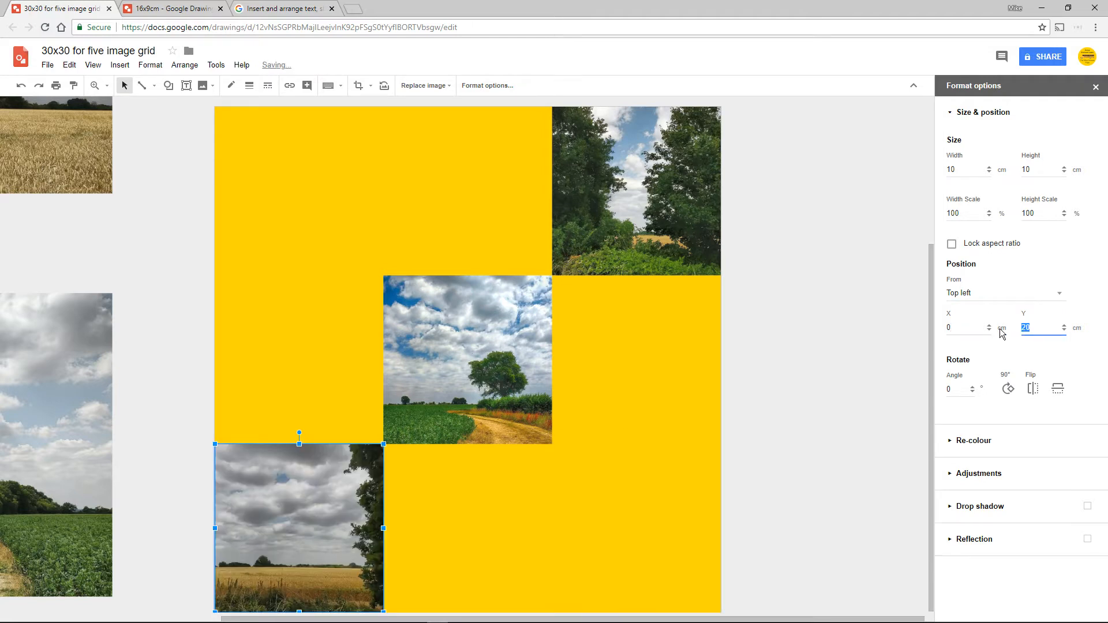
type("0")
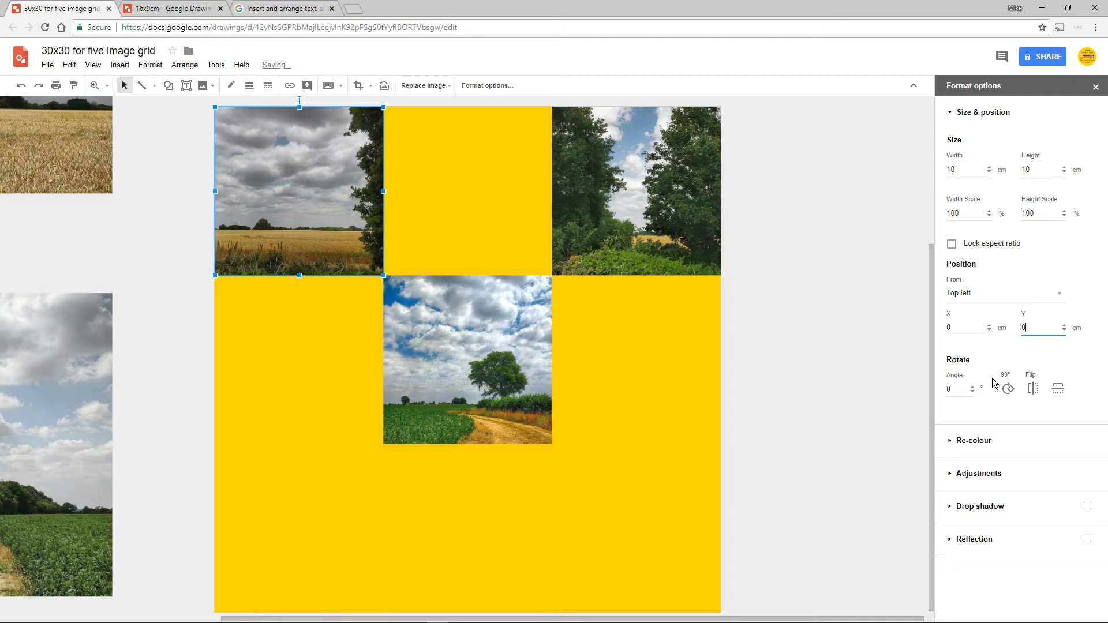
left_click(843, 363)
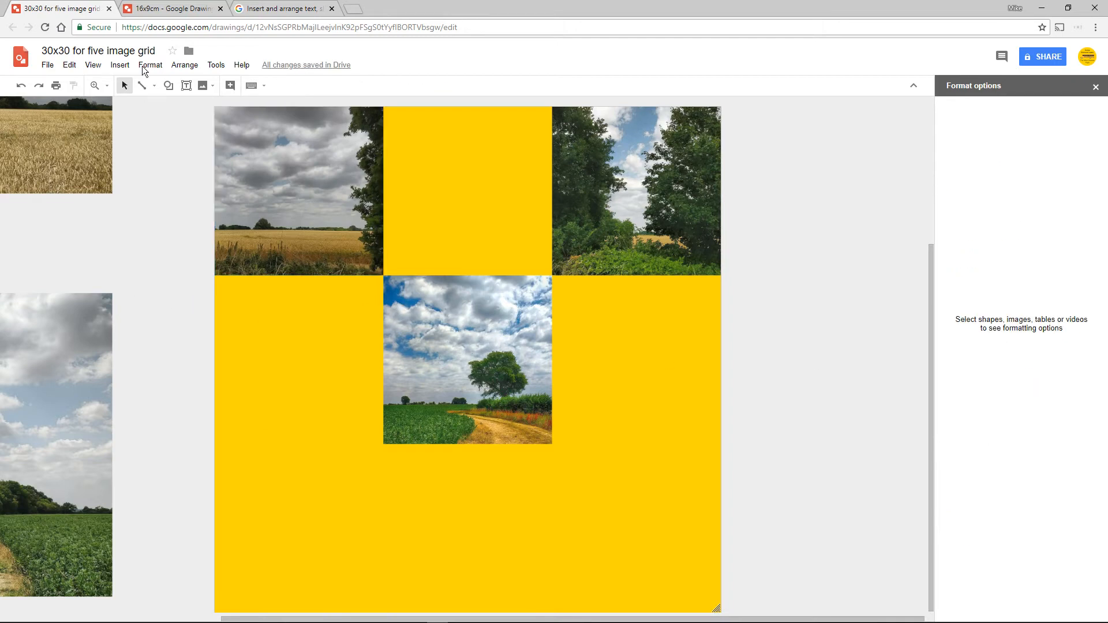
Step: Place the green field track image in the page's lower-left corner and resize it so its upper-right corner meets the centre image
left_click(320, 172)
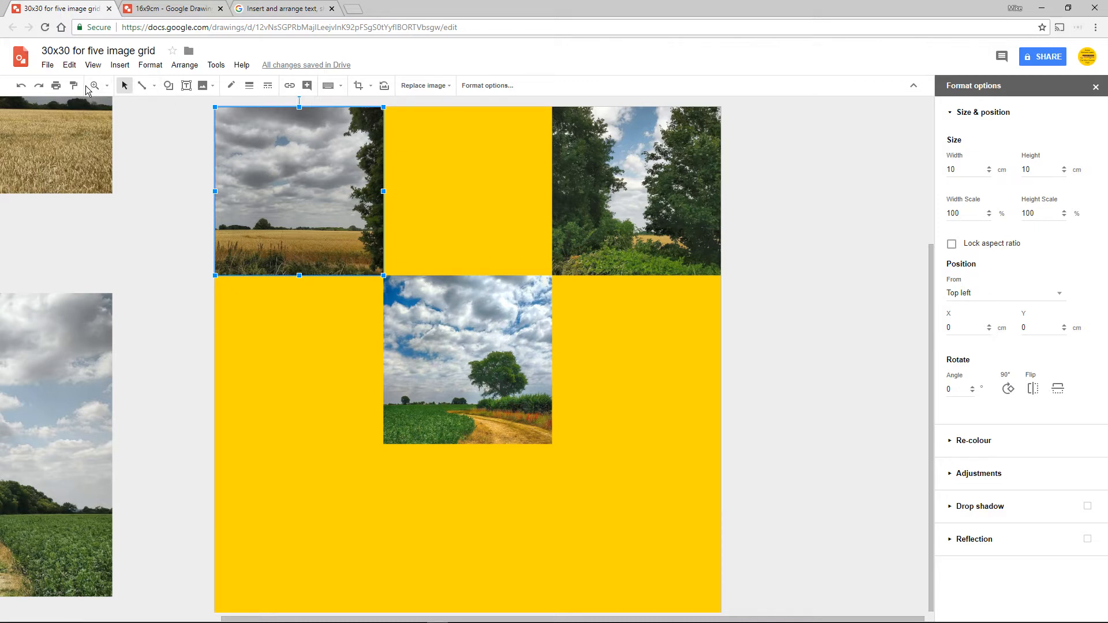
left_click(211, 87)
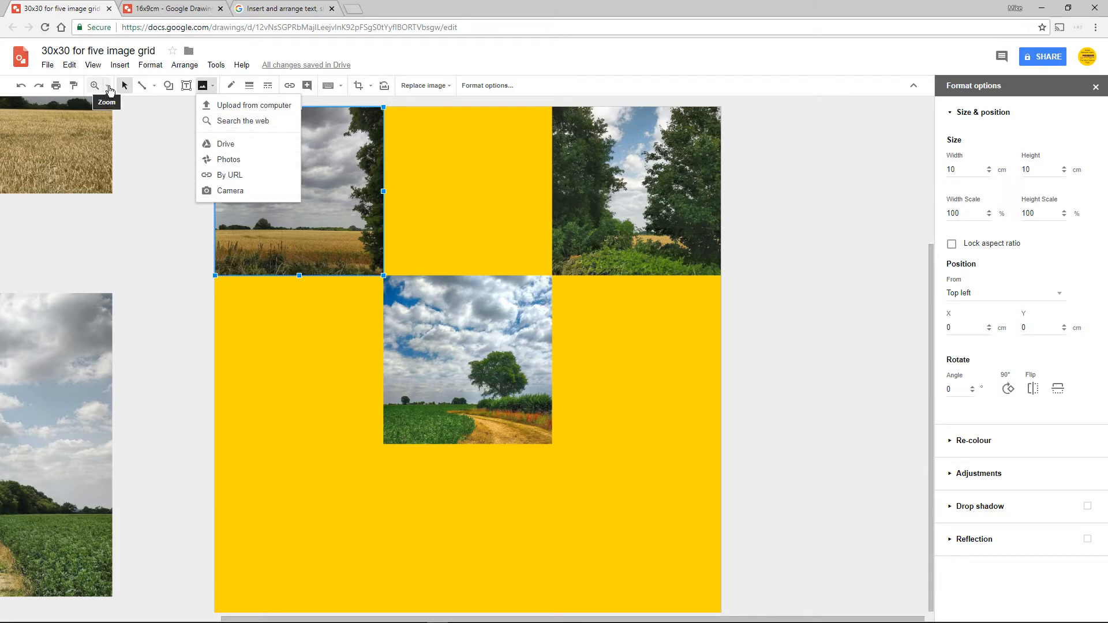
left_click(108, 87)
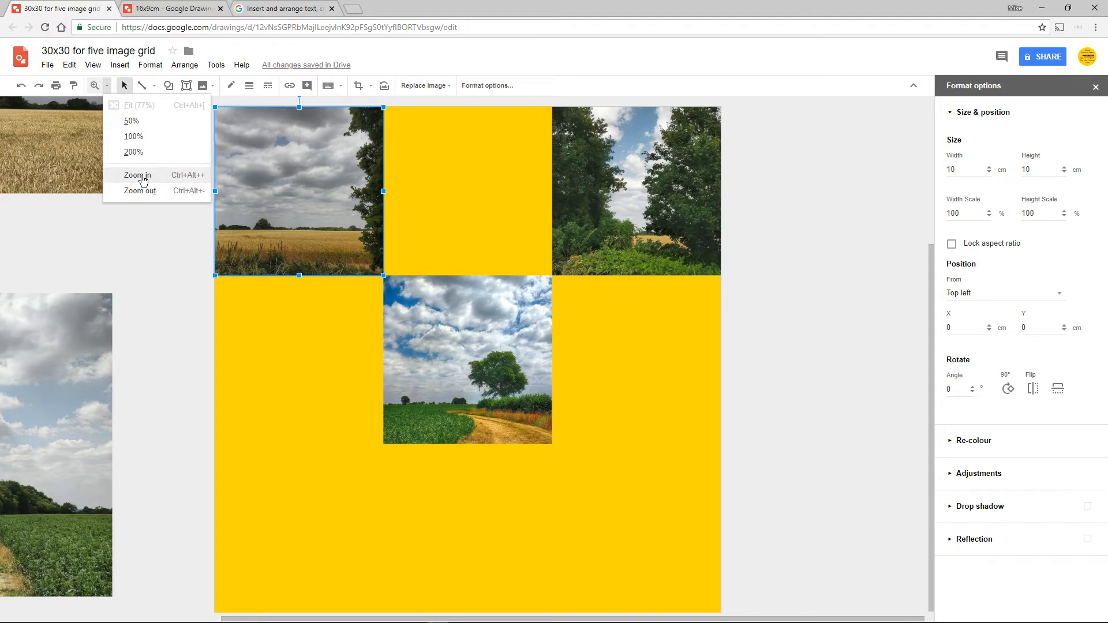
left_click(154, 190)
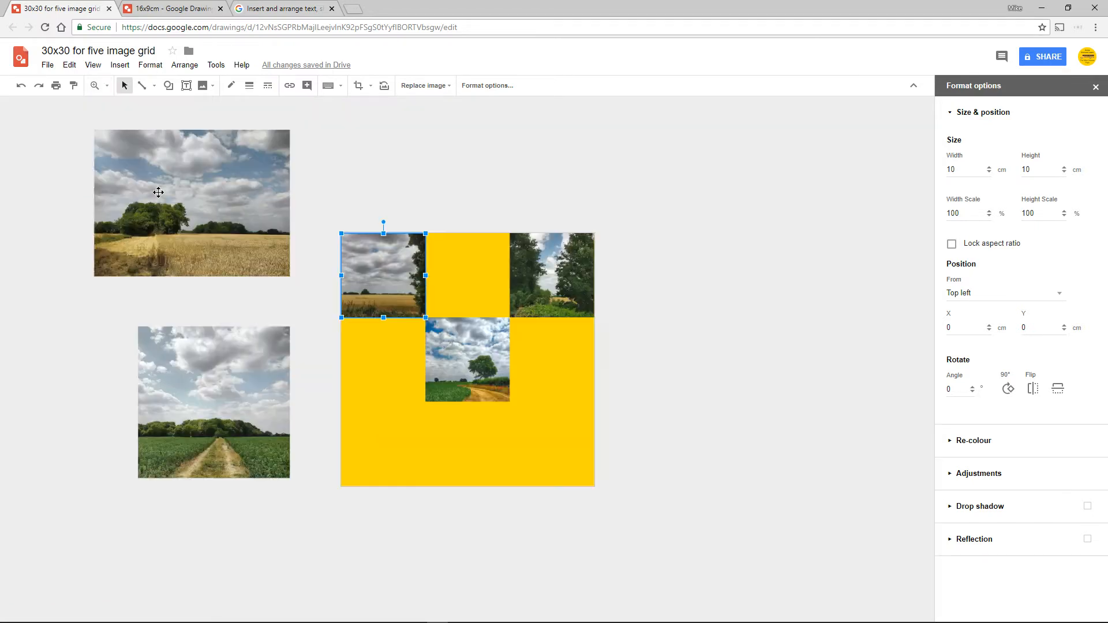
left_click(193, 403)
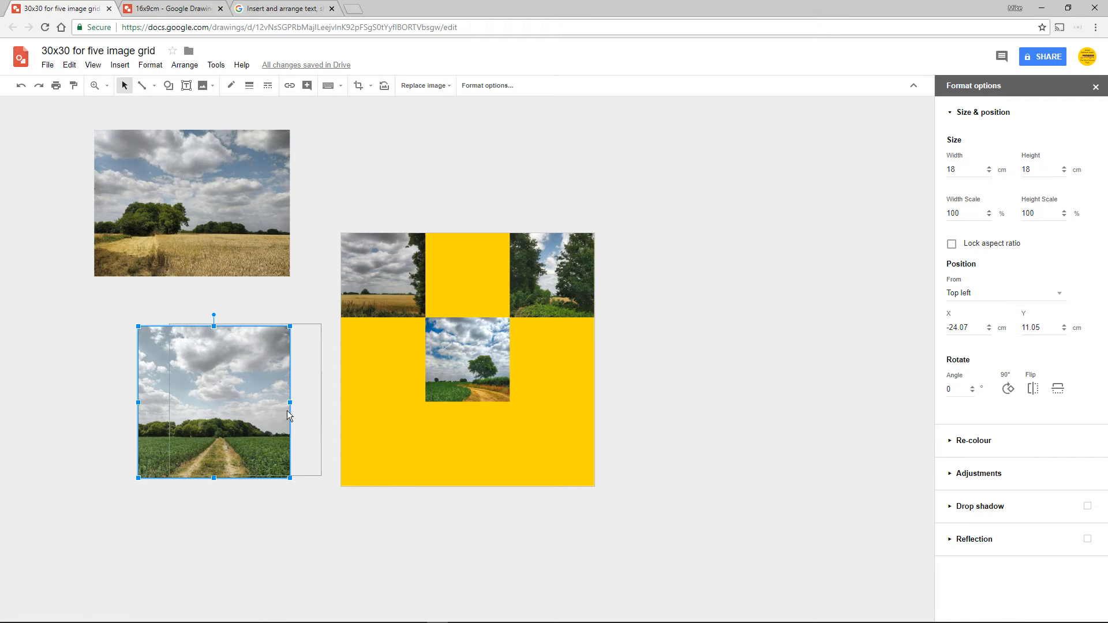
left_click_drag(288, 412, 398, 408)
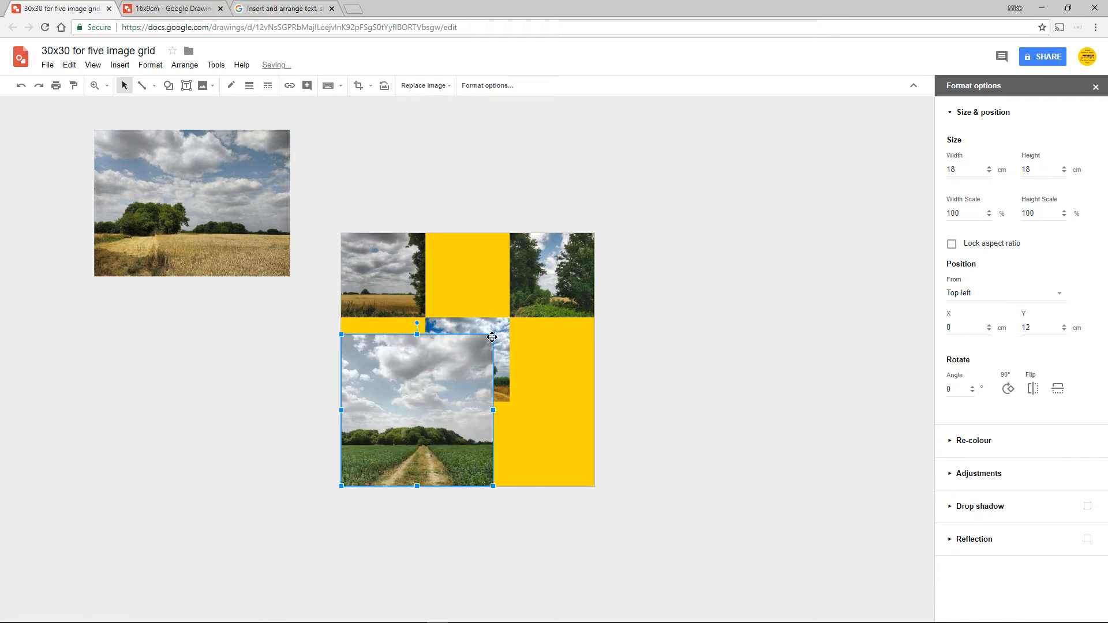
left_click_drag(492, 337, 424, 402)
left_click(306, 372)
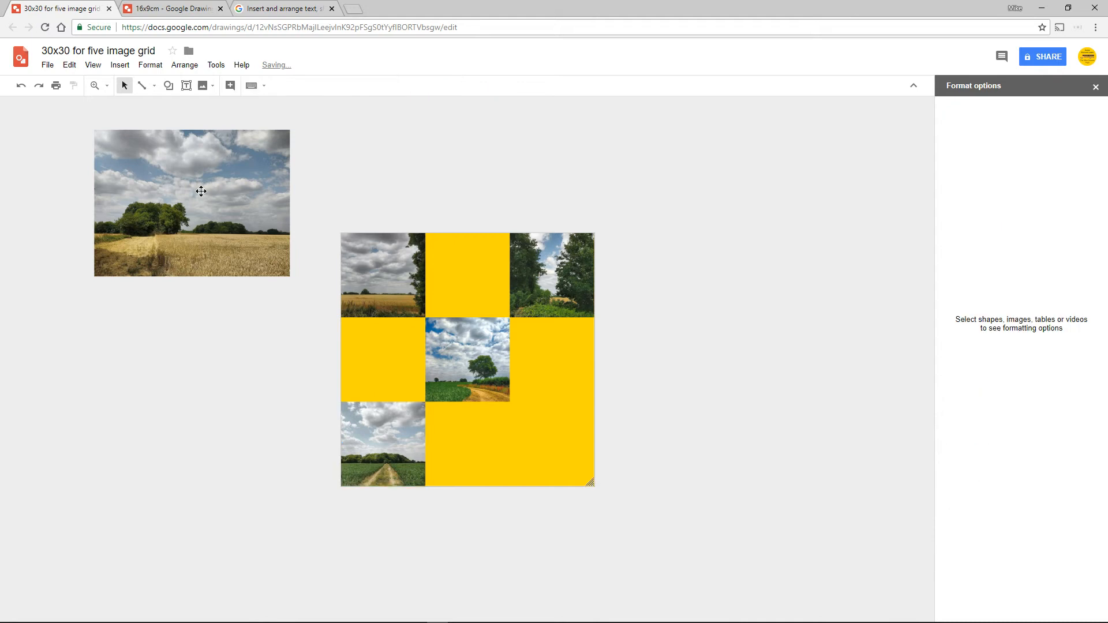
Step: Move the remaining wheat field image with the tree clump over the lower part of the page's right edge
left_click(189, 222)
left_click_drag(285, 231, 630, 407)
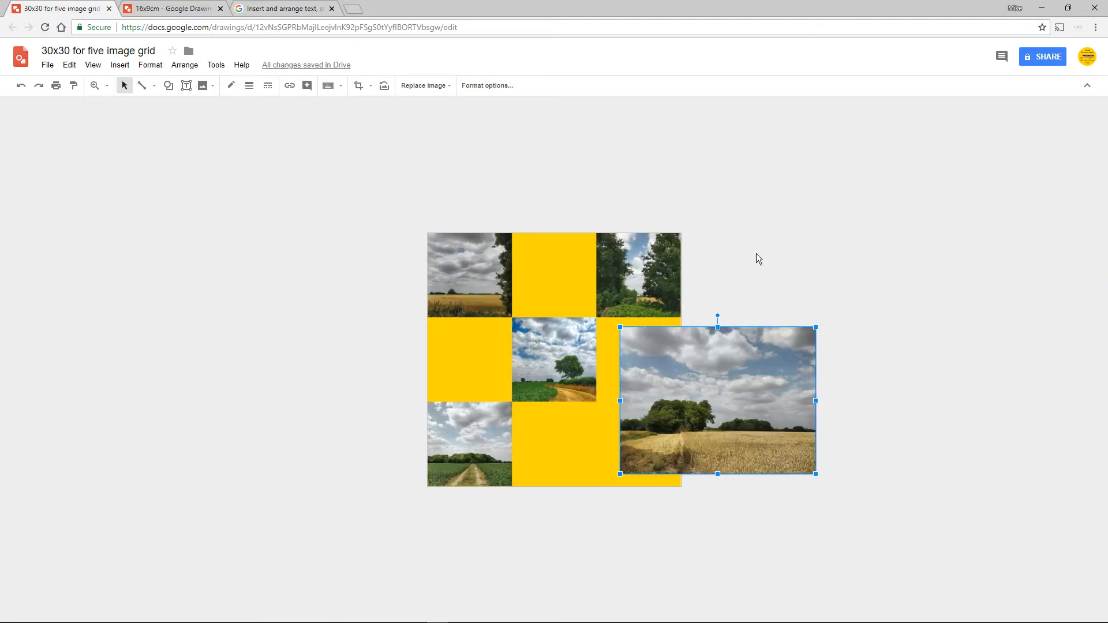
left_click(756, 254)
left_click(730, 415)
left_click(107, 87)
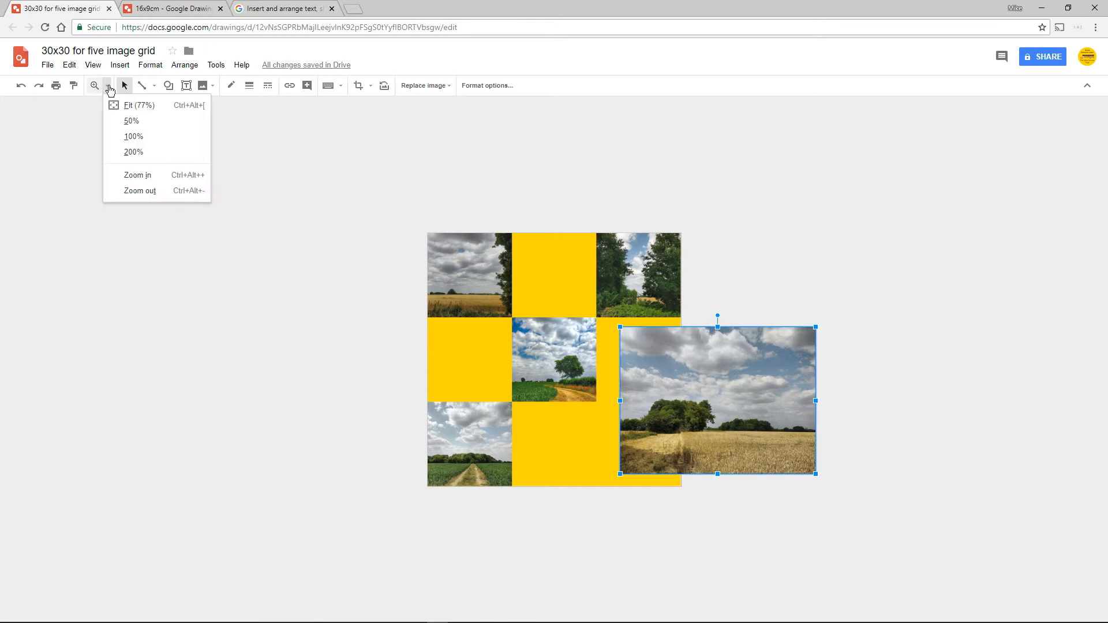
left_click(148, 121)
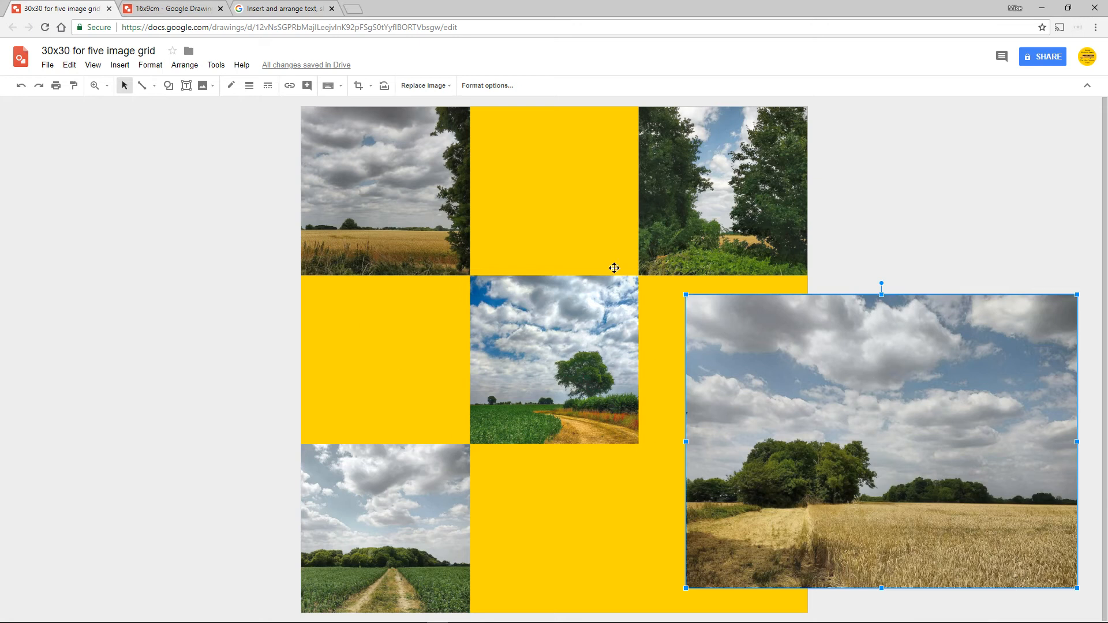
left_click(371, 86)
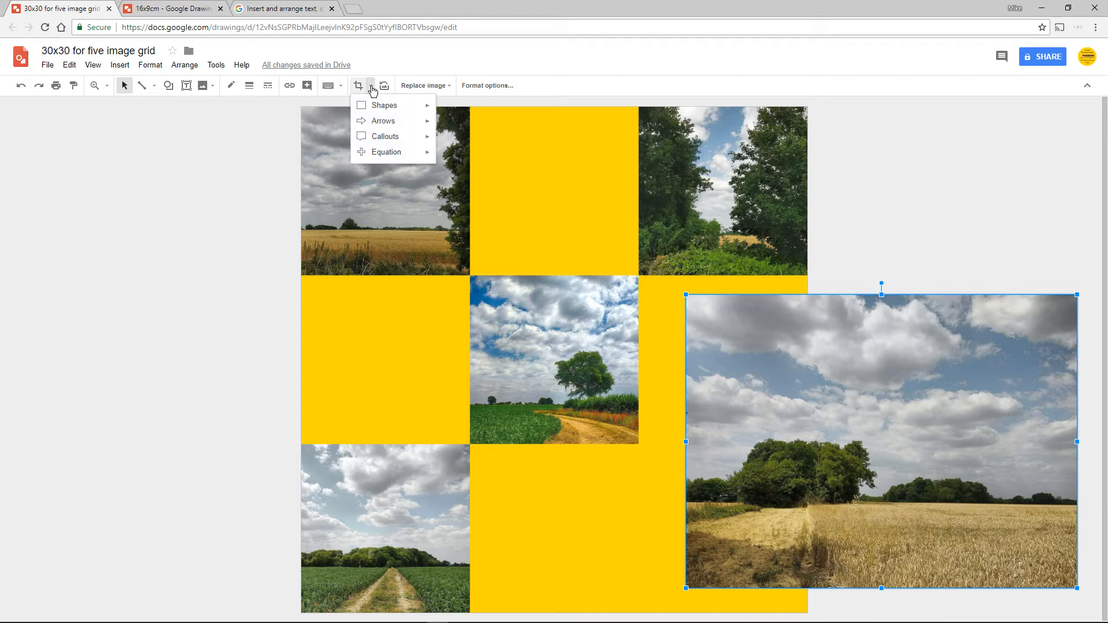
left_click(358, 87)
left_click(358, 87)
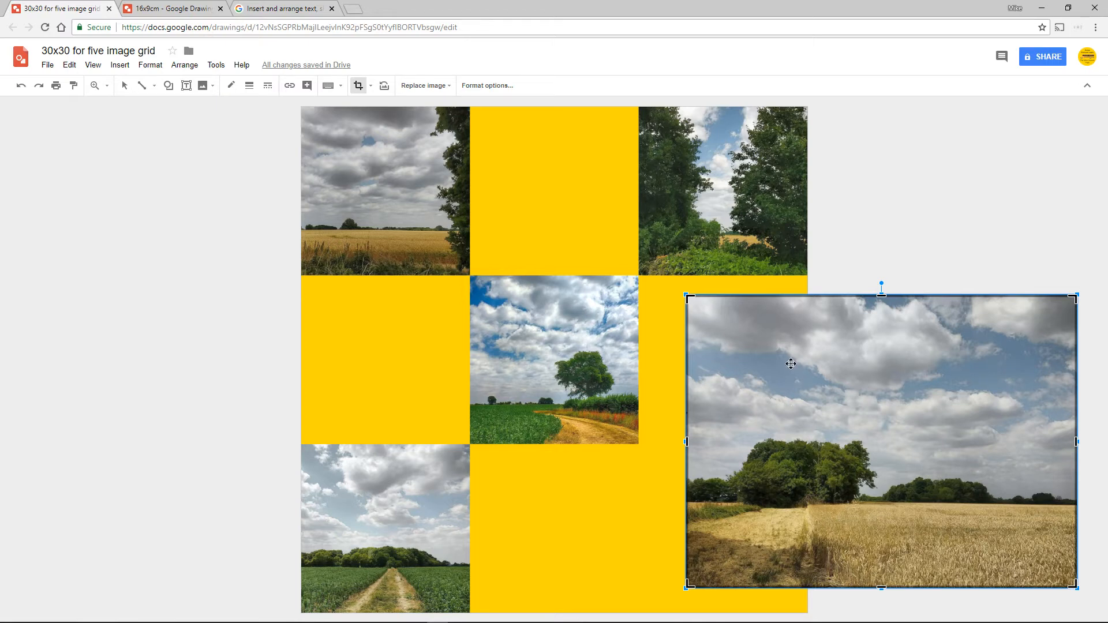
left_click(487, 88)
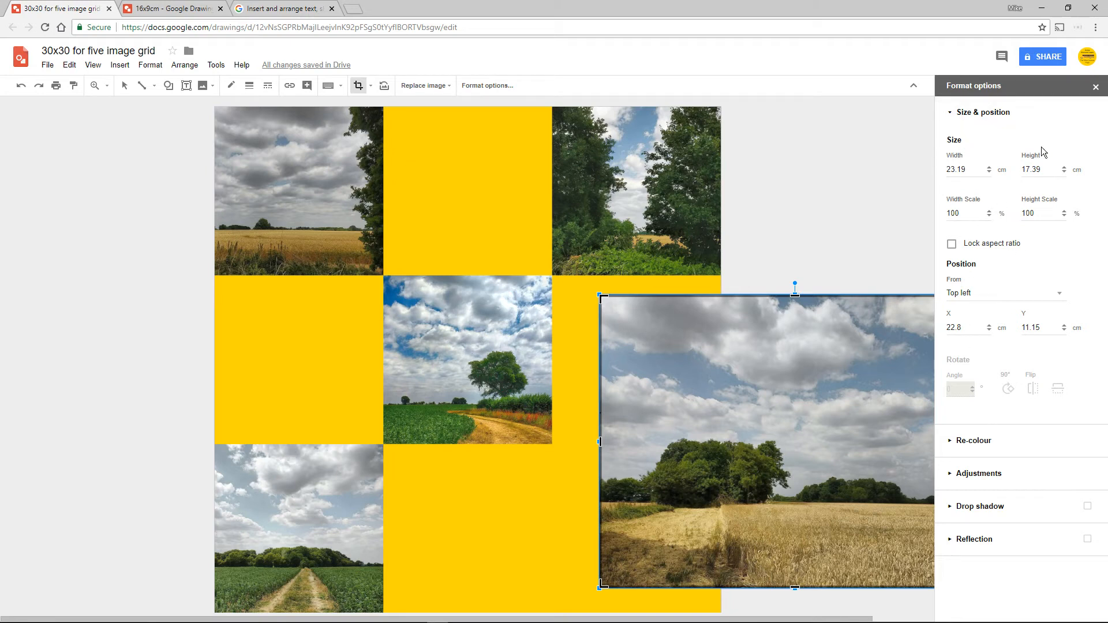
left_click(1095, 88)
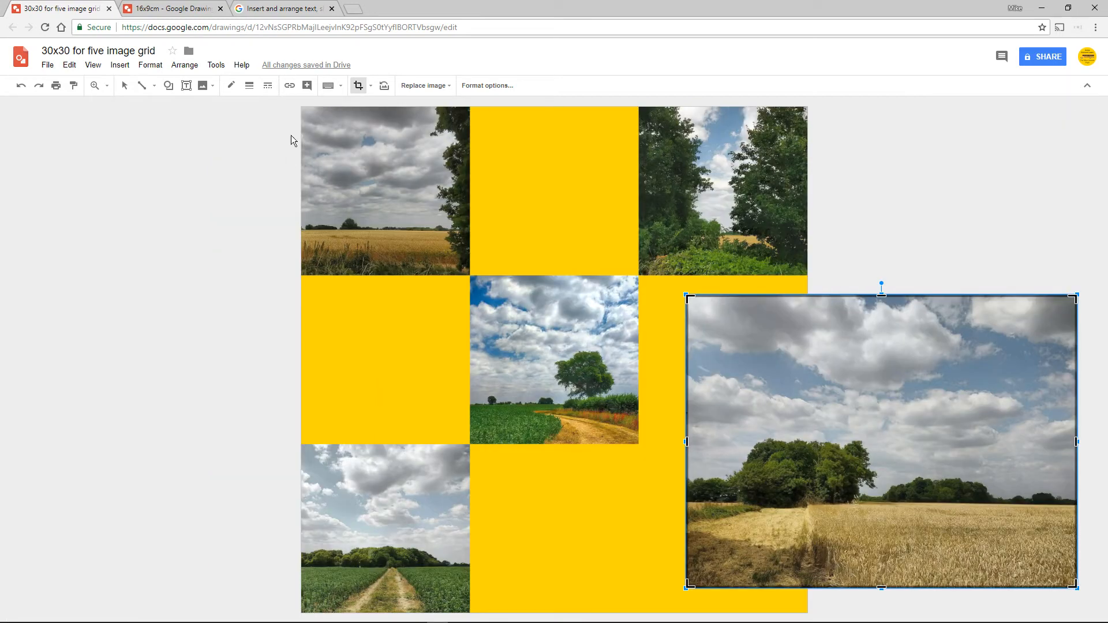
key("Escape")
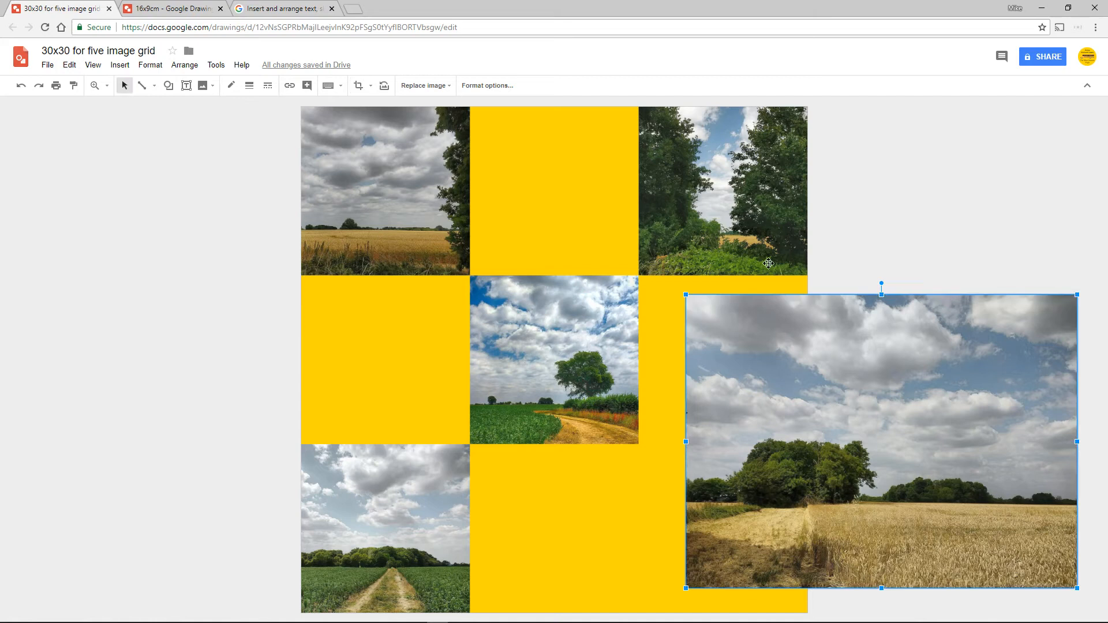
Step: Move the tree clump wheat field image over the middle of the page, show its size settings and start cropping it
left_click_drag(883, 422, 554, 331)
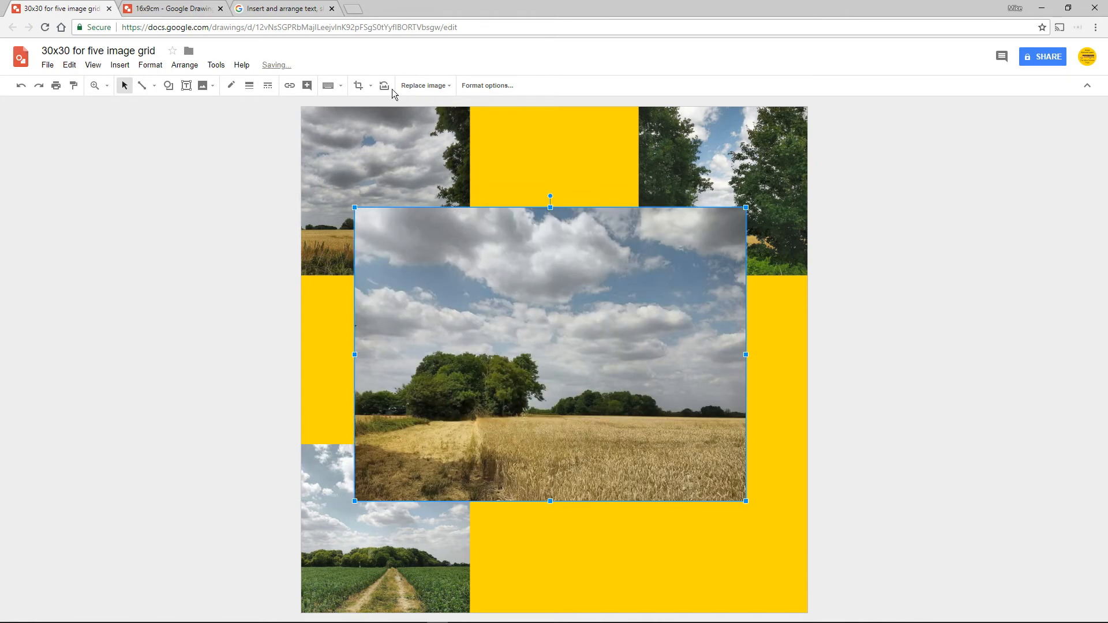
left_click(494, 89)
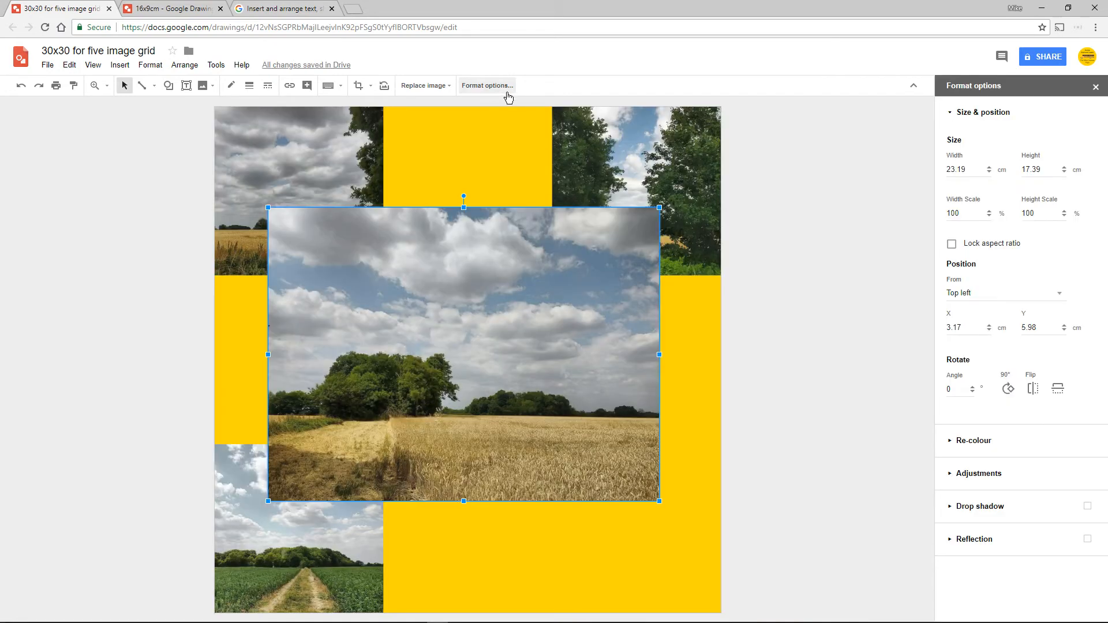
left_click(360, 90)
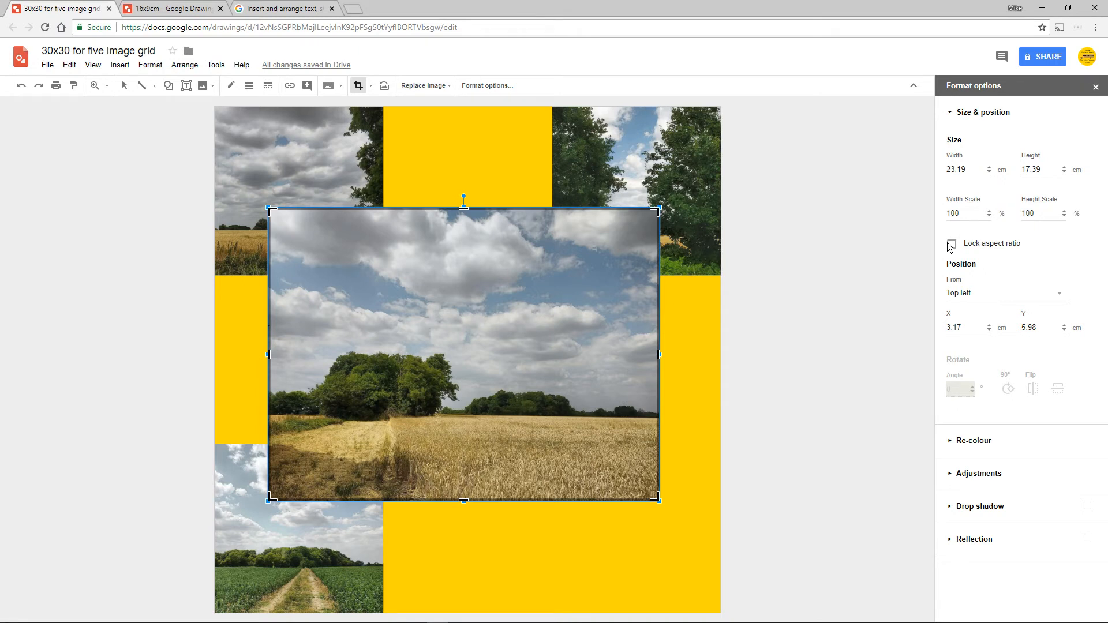
Step: Set the tree clump image's crop frame width to 17.39 cm and stretch the frame back out to about 21.2 cm
left_click_drag(974, 169, 921, 177)
type("17.")
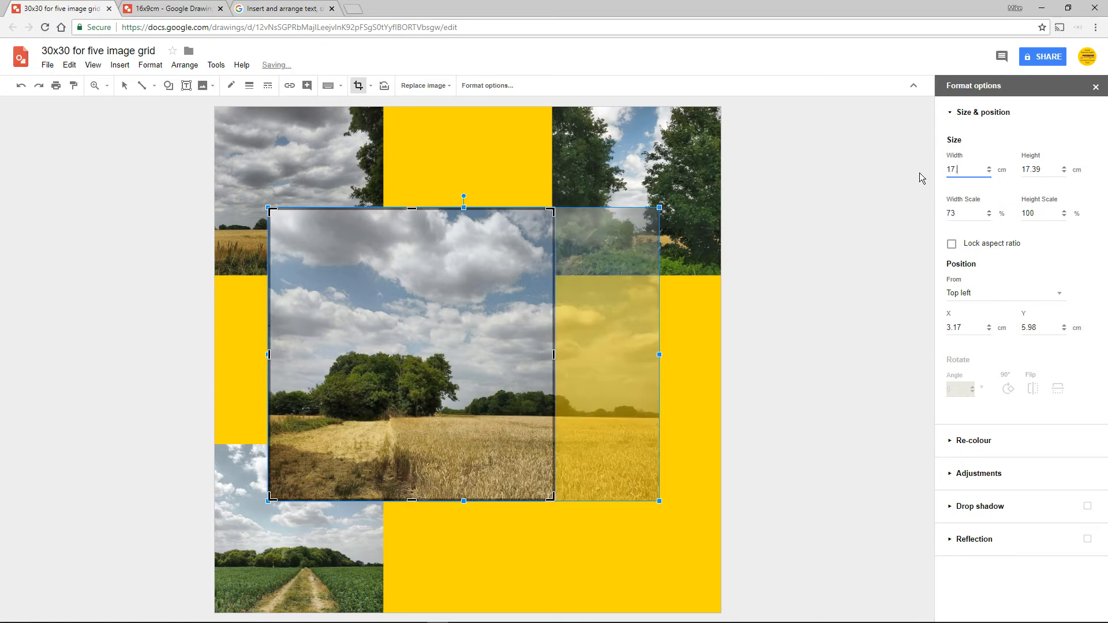
type("39")
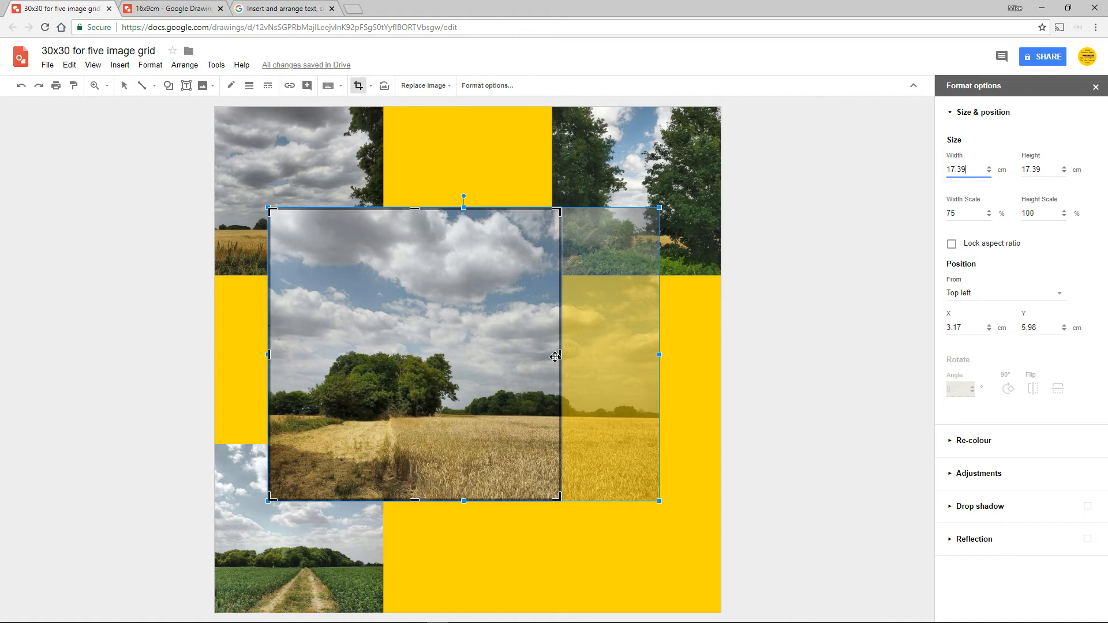
left_click_drag(559, 354, 631, 361)
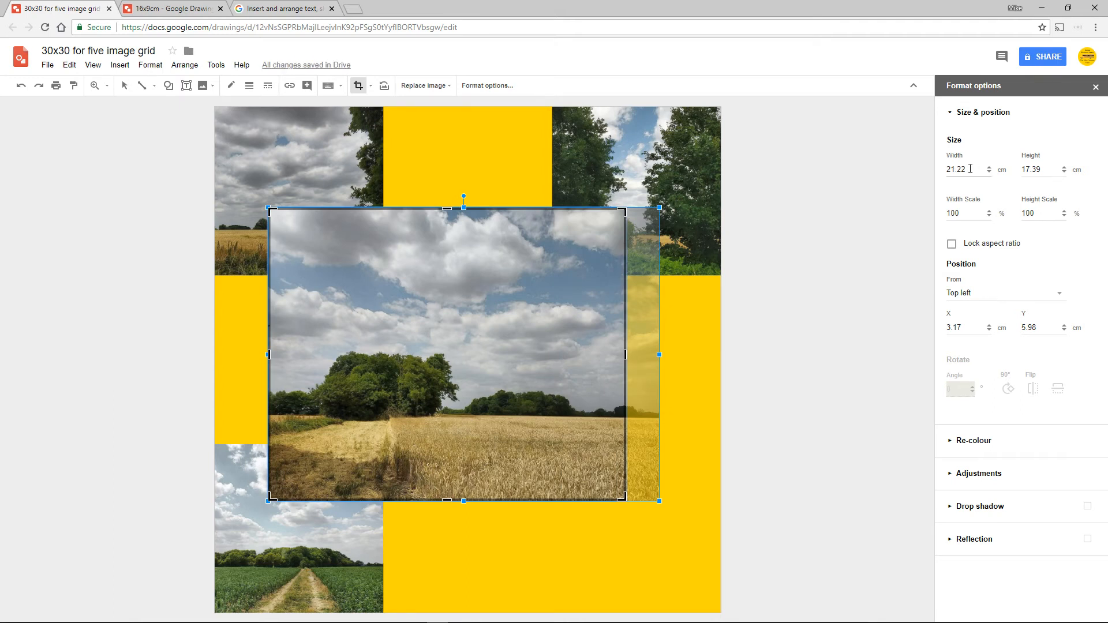
Step: Set the tree clump image's crop frame to 10 cm wide and 10 cm high
left_click(926, 170)
type("10")
key("Tab")
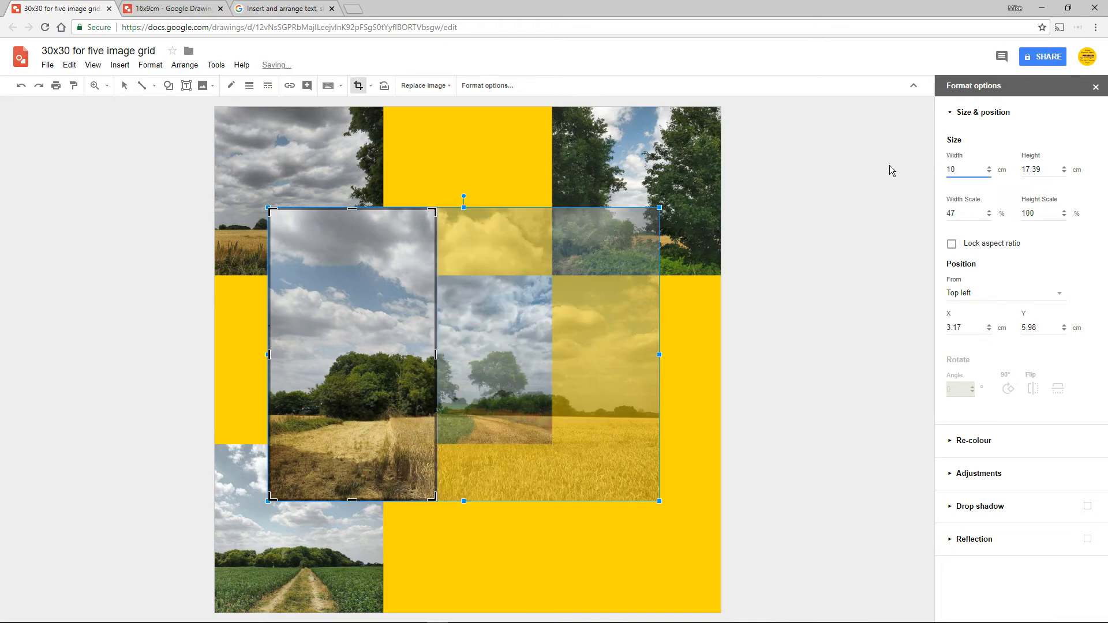
type("10")
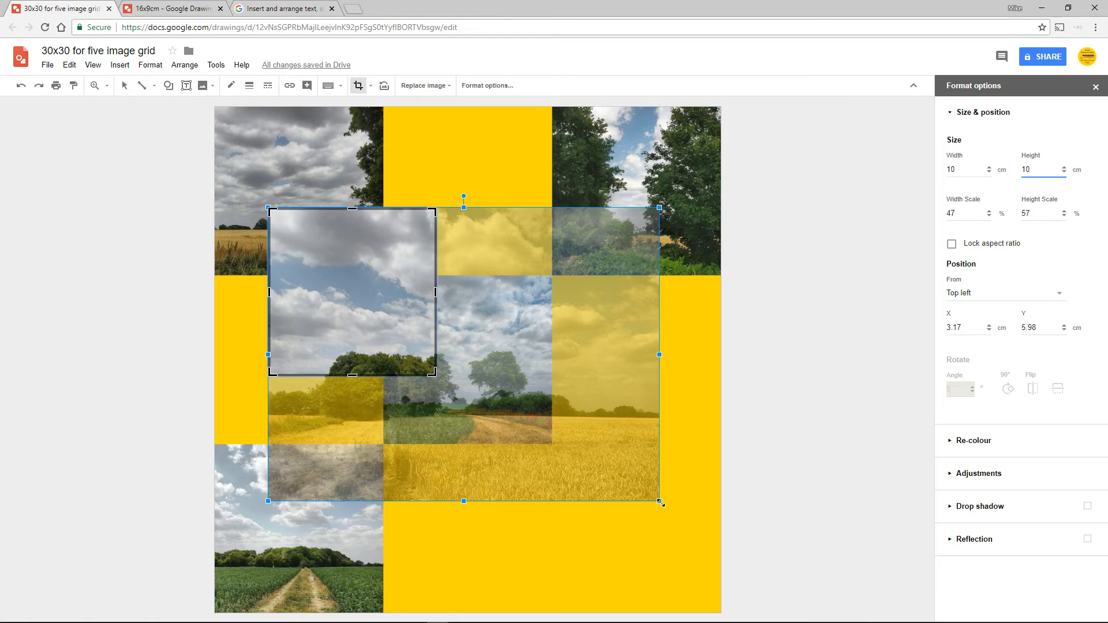
Step: Scale the photo down inside the 10 cm crop frame, shift it slightly left and finish the crop
left_click_drag(660, 502, 449, 376)
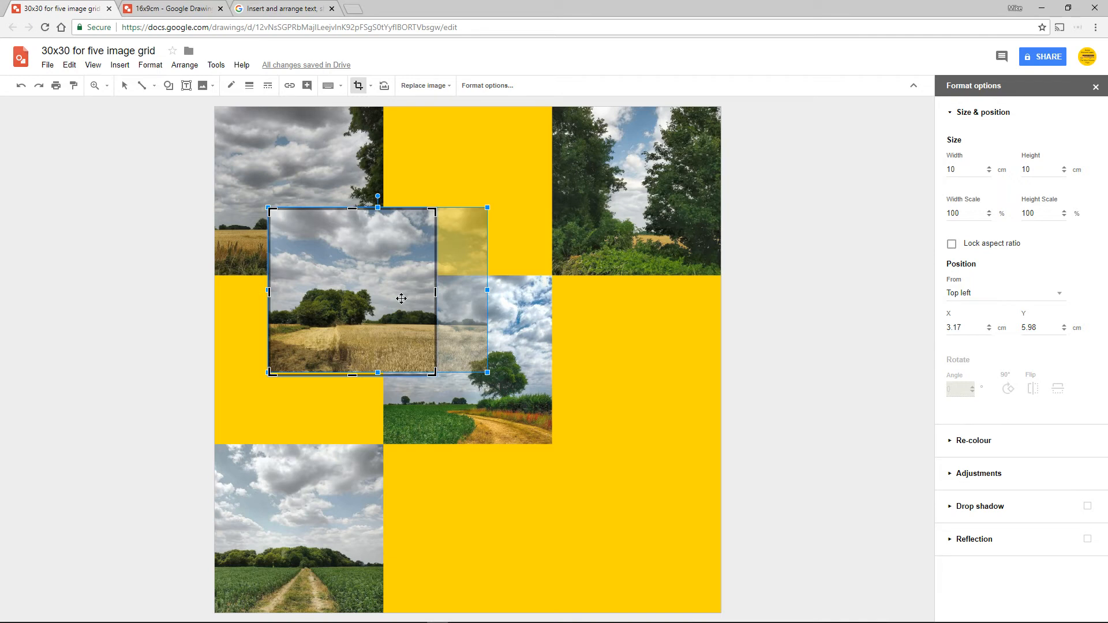
key("Left")
key("Left")
key("Left")
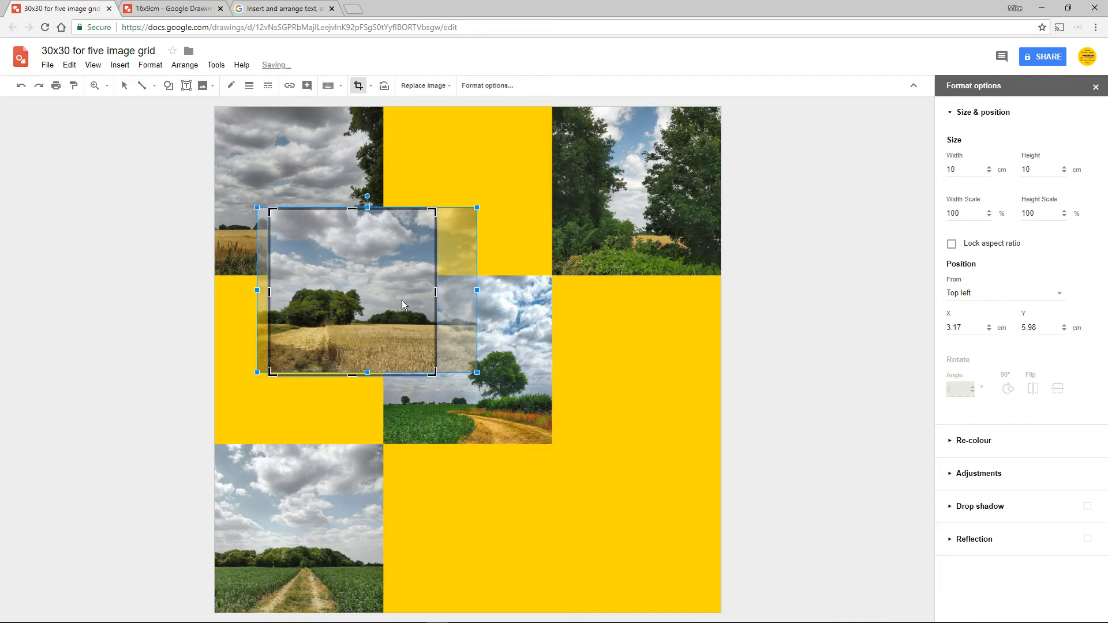
key("Return")
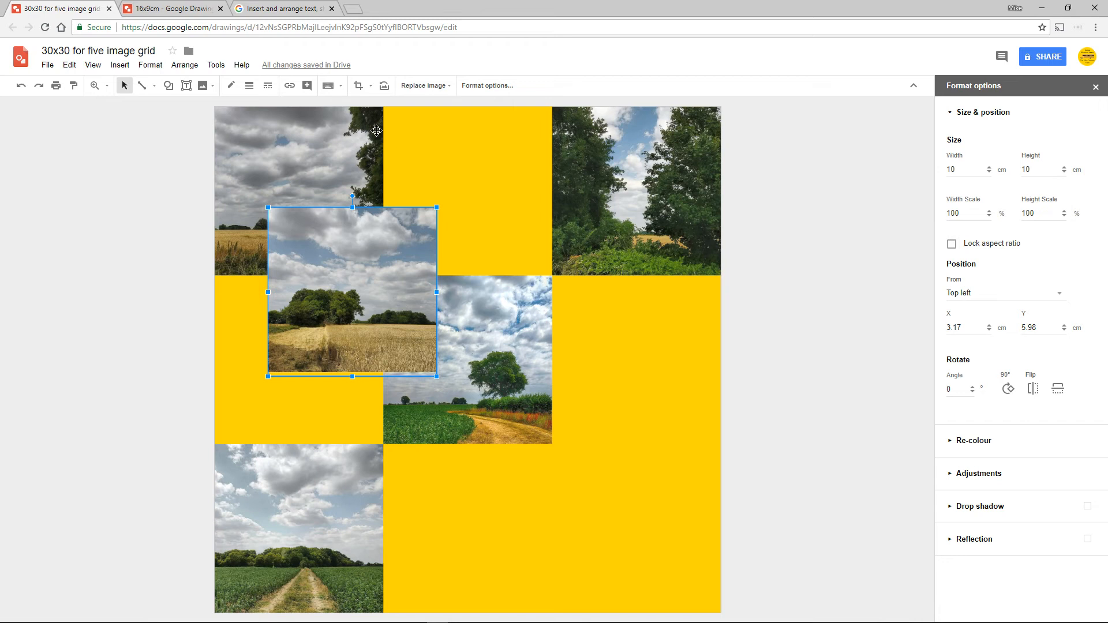
Step: Resume cropping the tree clump image and reduce the crop frame to 9 cm wide and 9 cm high
left_click(359, 86)
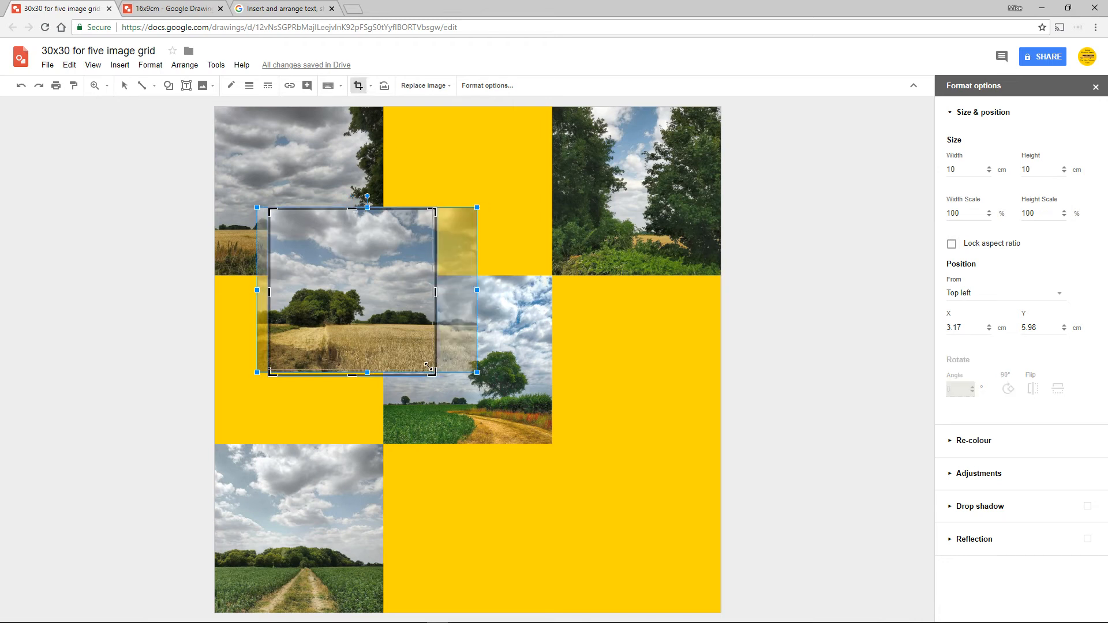
left_click_drag(426, 367, 426, 366)
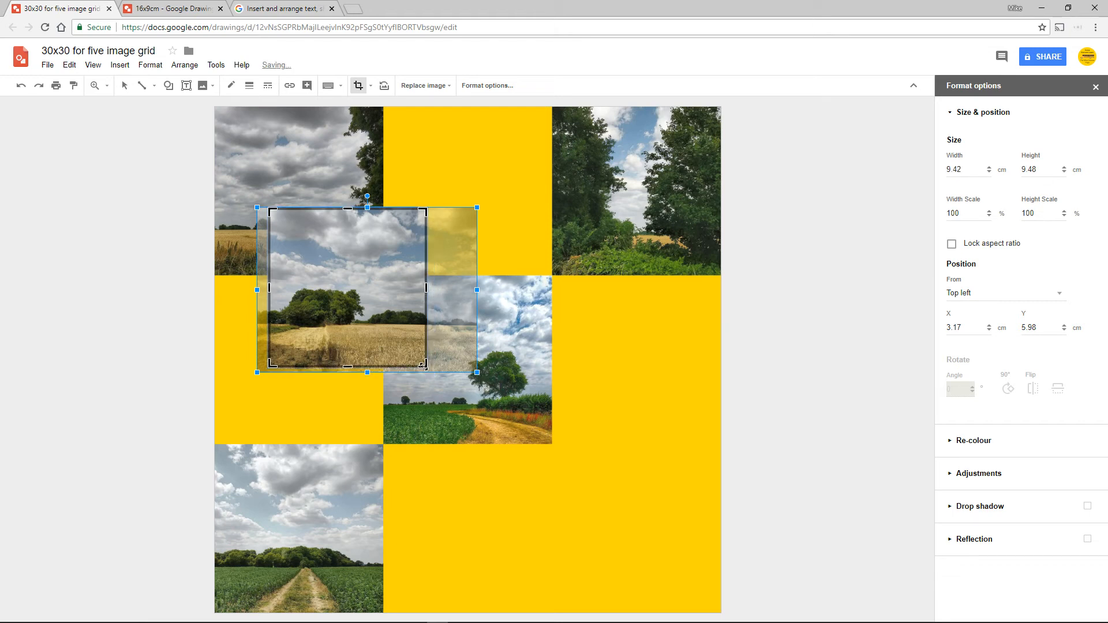
left_click(967, 170)
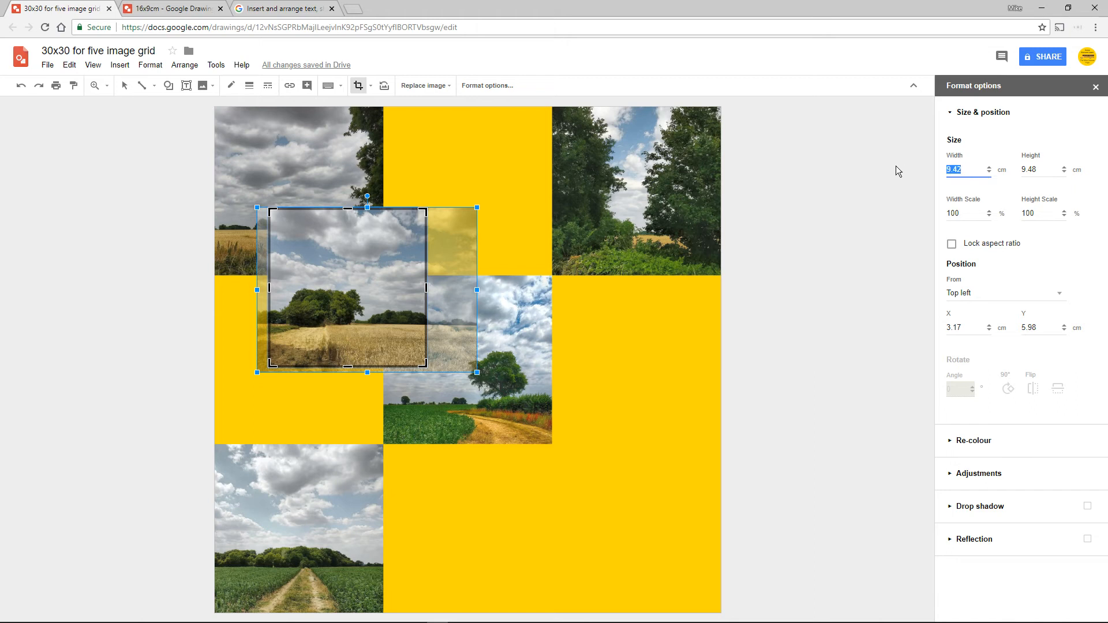
type("9")
key("Tab")
type("9")
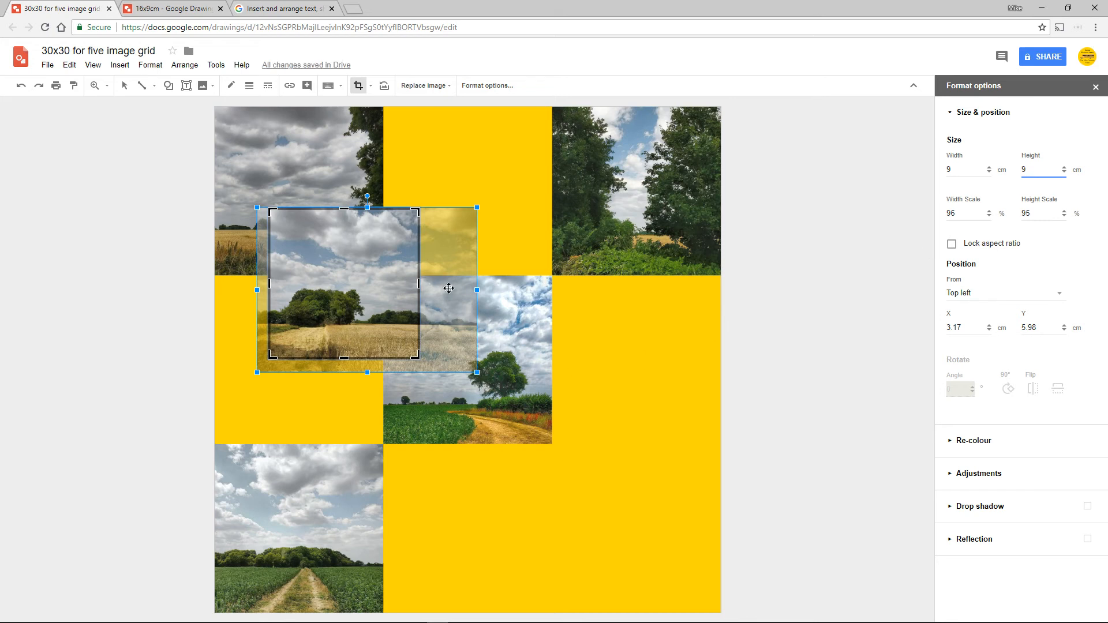
Step: Shift the photo slightly up and left behind the 9 cm crop frame and apply the crop
left_click(448, 288)
left_click_drag(450, 268, 446, 268)
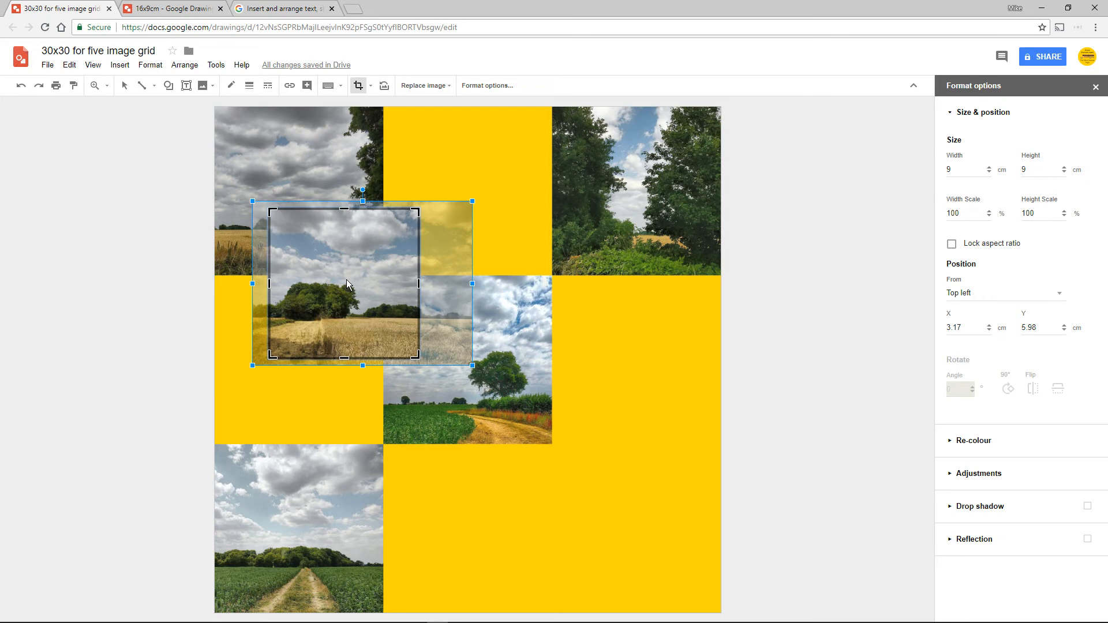
key("Return")
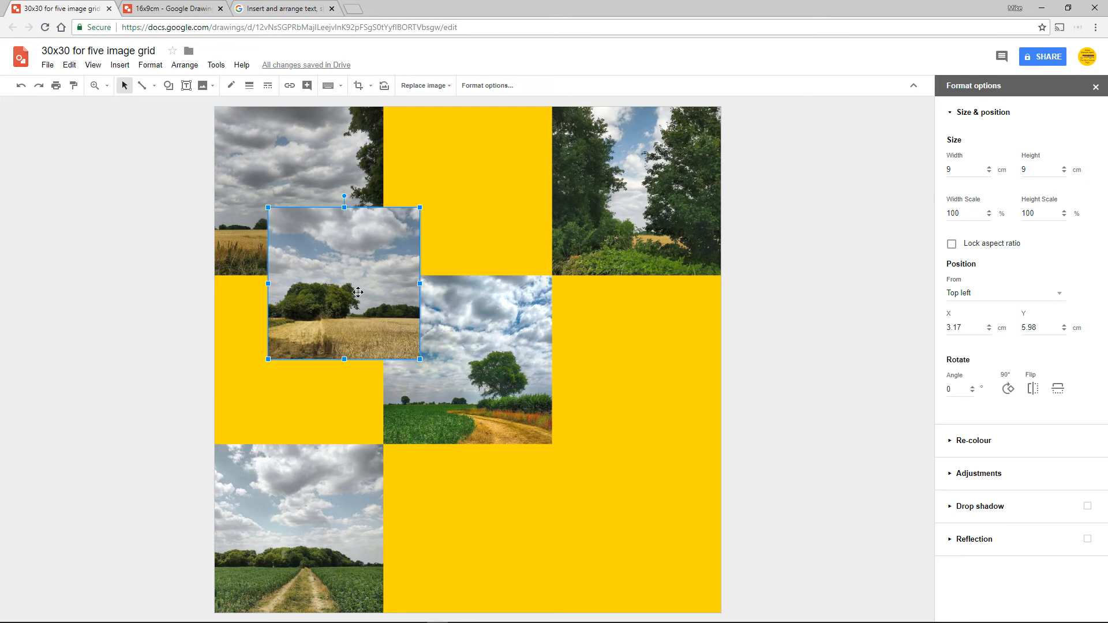
Step: Place the tree clump image in the page's lower-right corner and enlarge it to 10 x 10 cm to meet the centre image's corner
left_click_drag(357, 292, 646, 533)
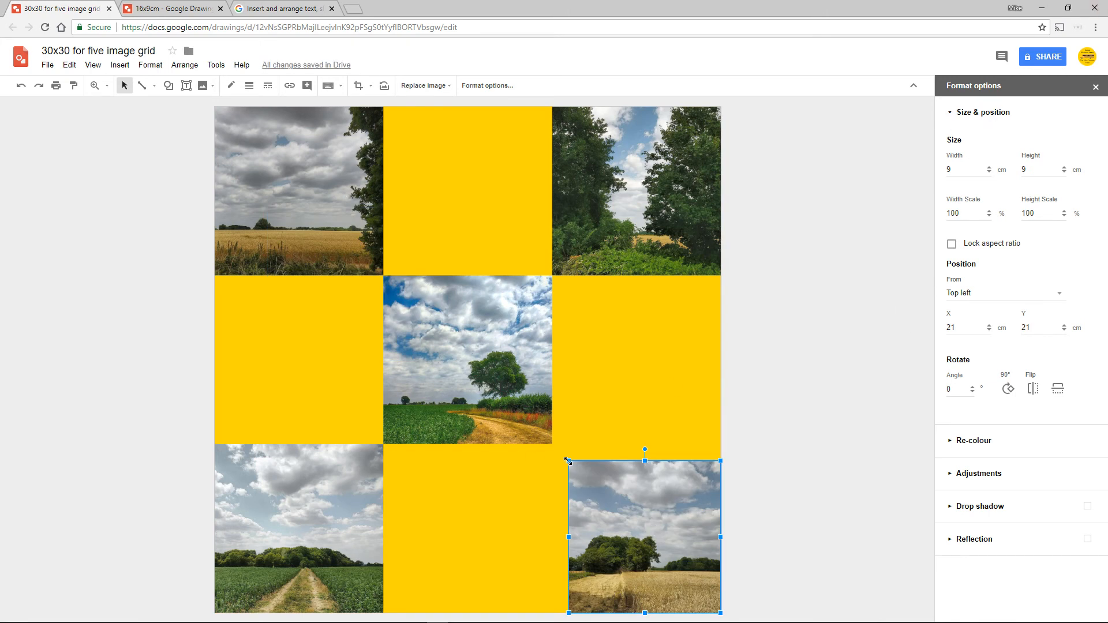
left_click_drag(568, 460, 551, 446)
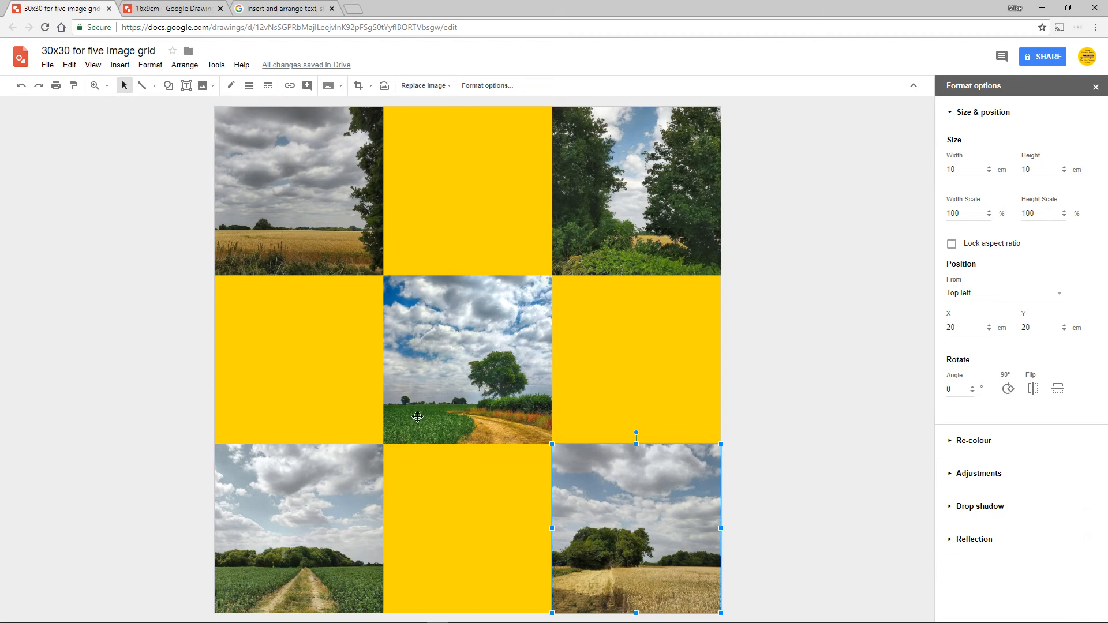
Step: Rotate the centre image to 45 degrees and turn it back to 0 degrees by hand
left_click(465, 340)
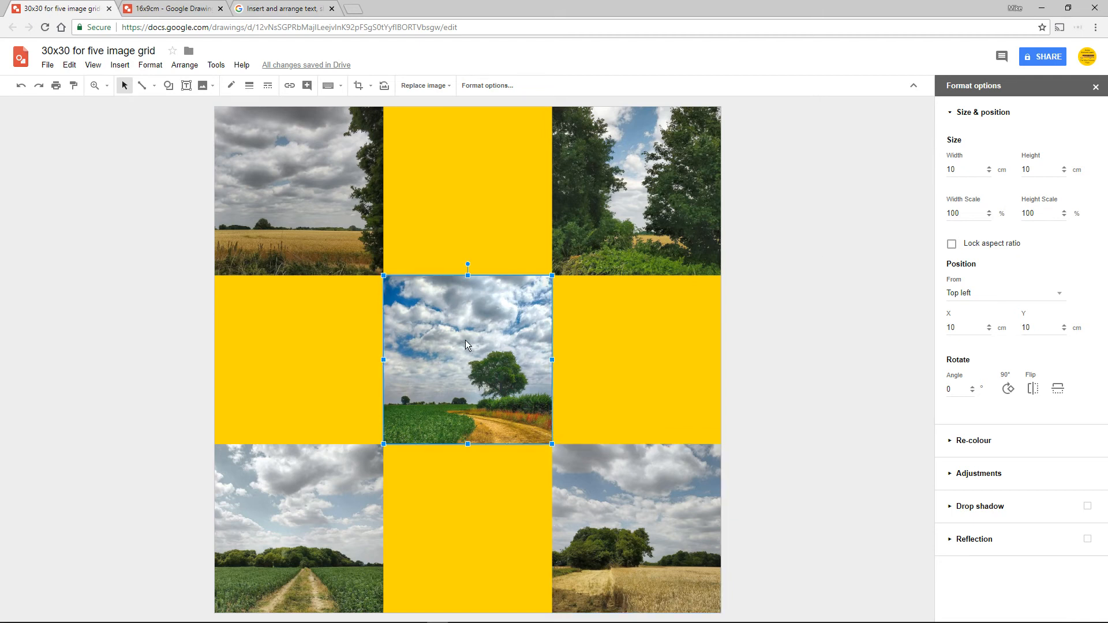
left_click(954, 389)
key("ctrl+a")
type("45")
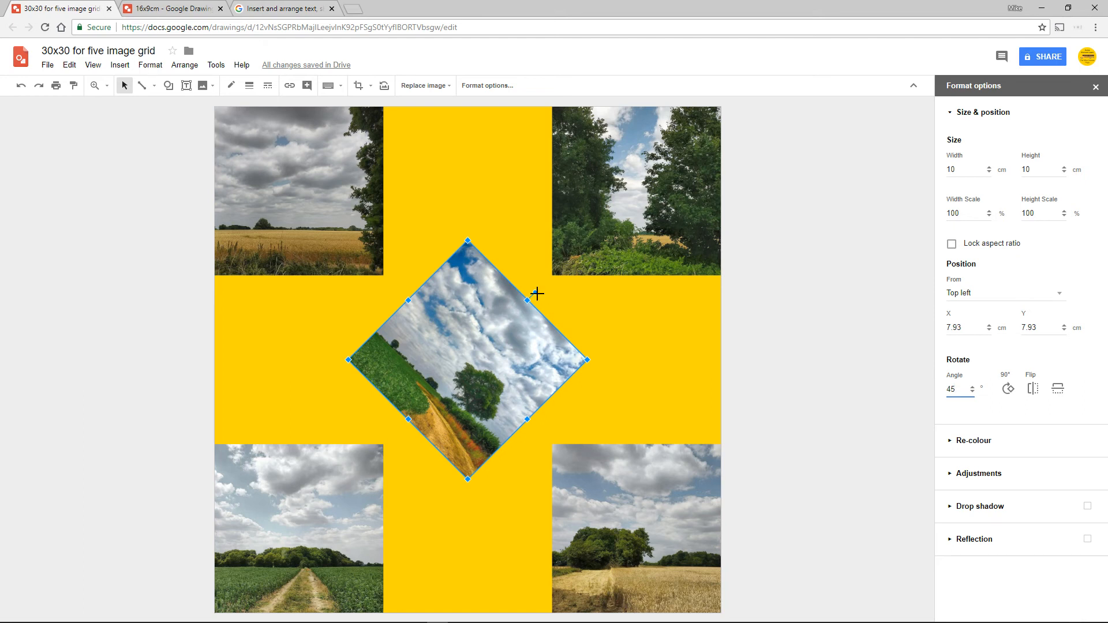
left_click_drag(536, 292, 495, 279)
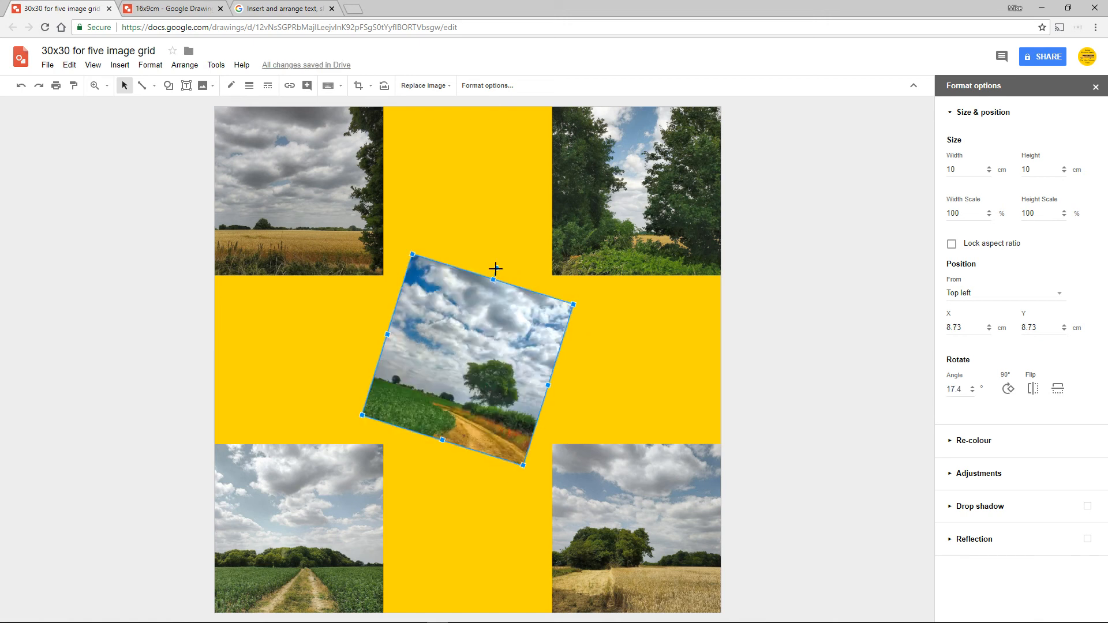
left_click_drag(495, 268, 468, 266)
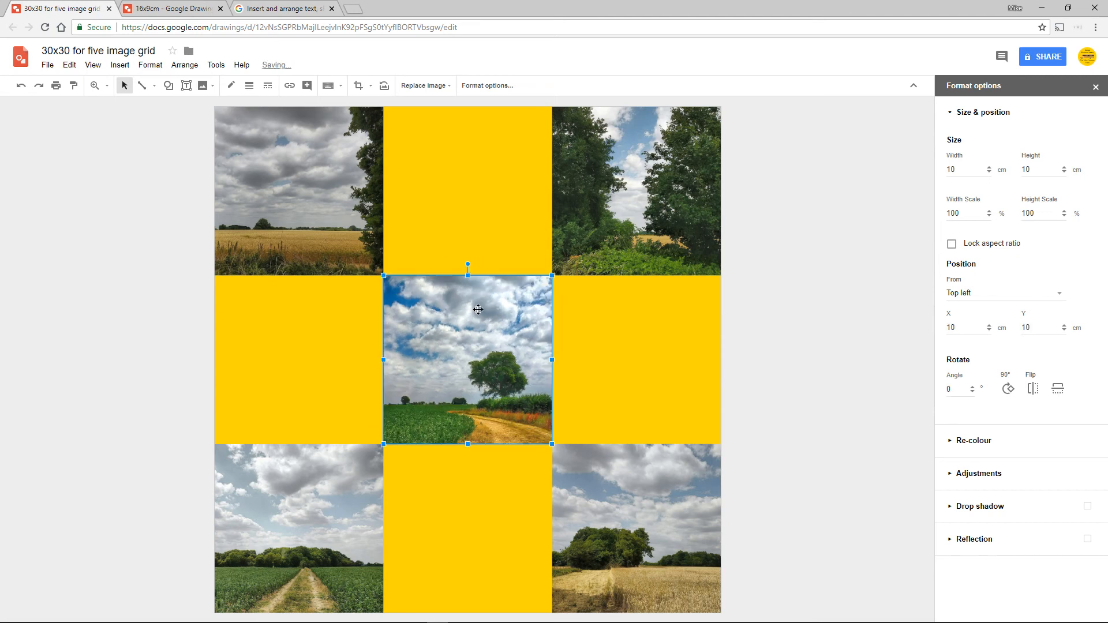
Step: Rotate the centre image through four 90-degree turns, and flip it vertically and back again
left_click(958, 391)
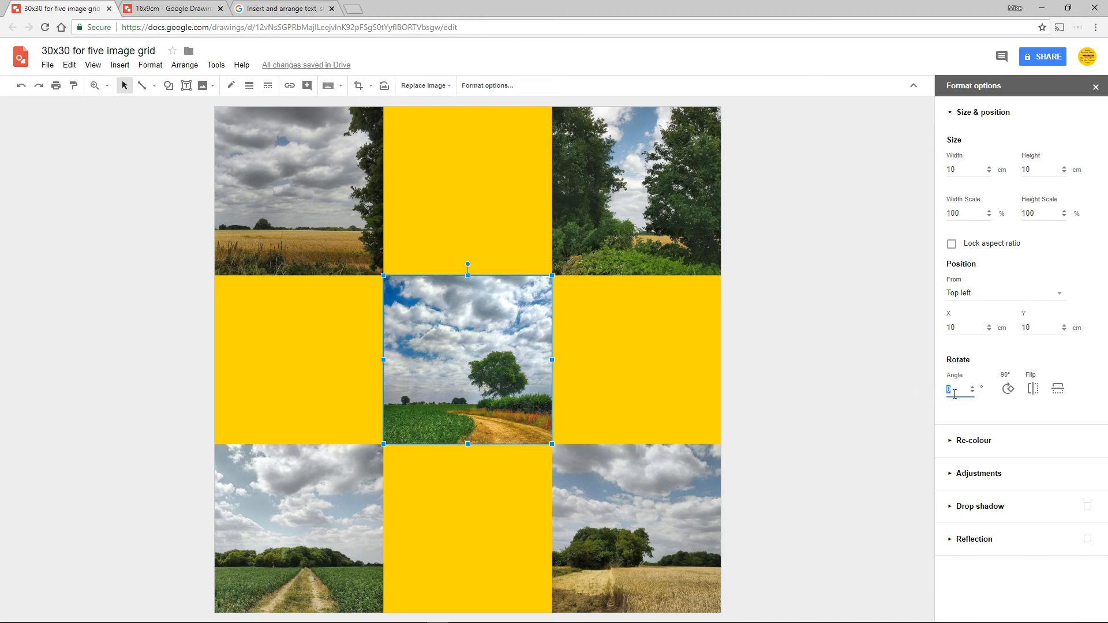
left_click(1007, 390)
left_click(1007, 390)
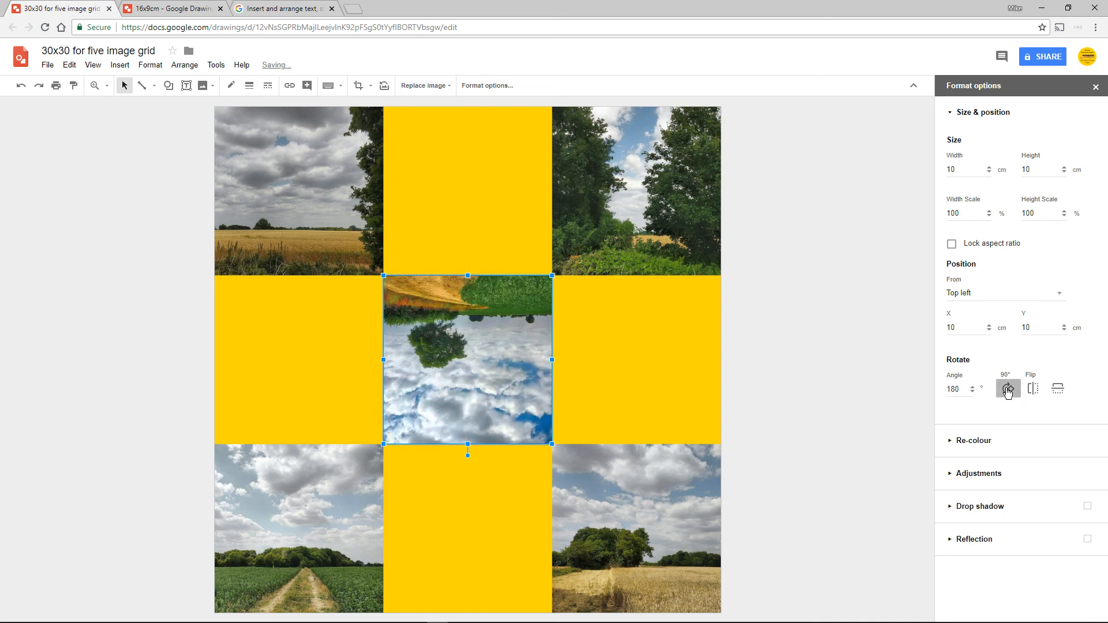
left_click(1007, 390)
left_click(1007, 390)
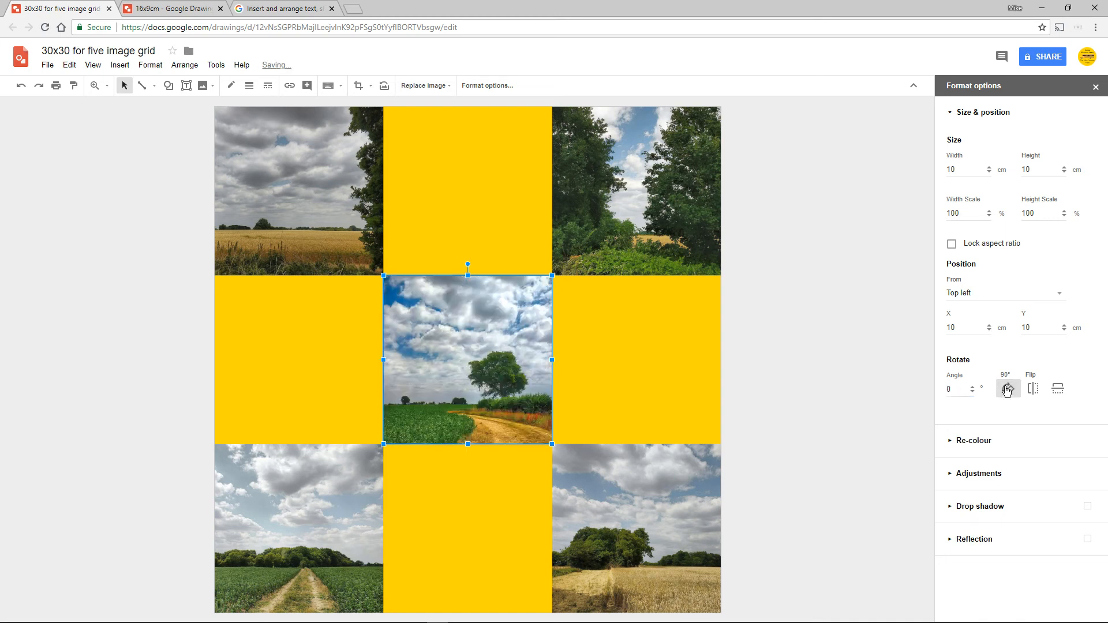
left_click(1058, 390)
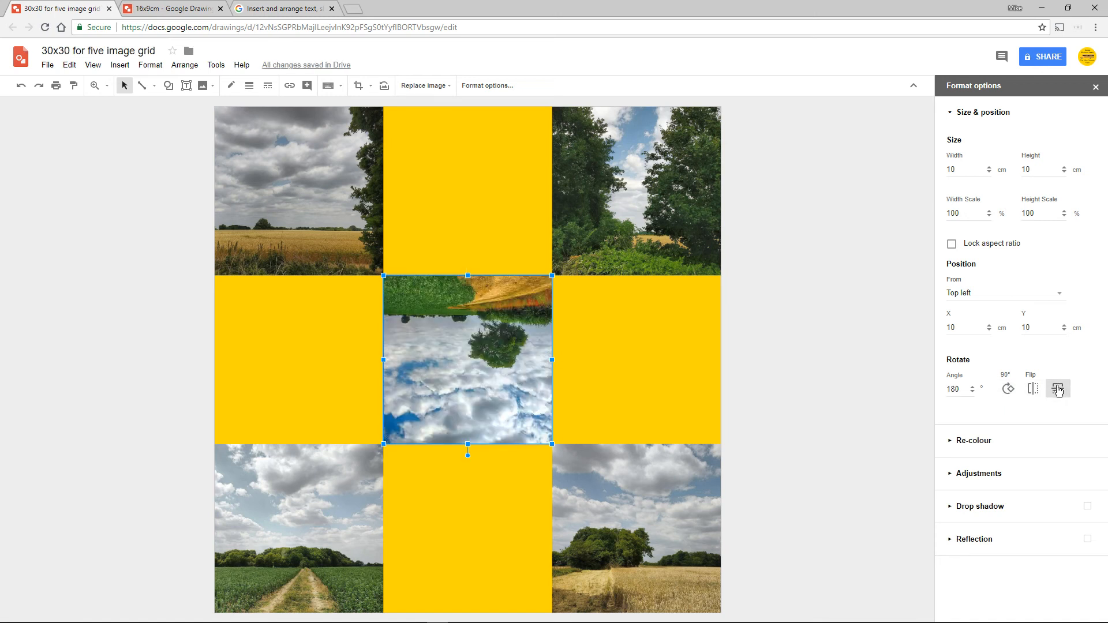
left_click(1058, 389)
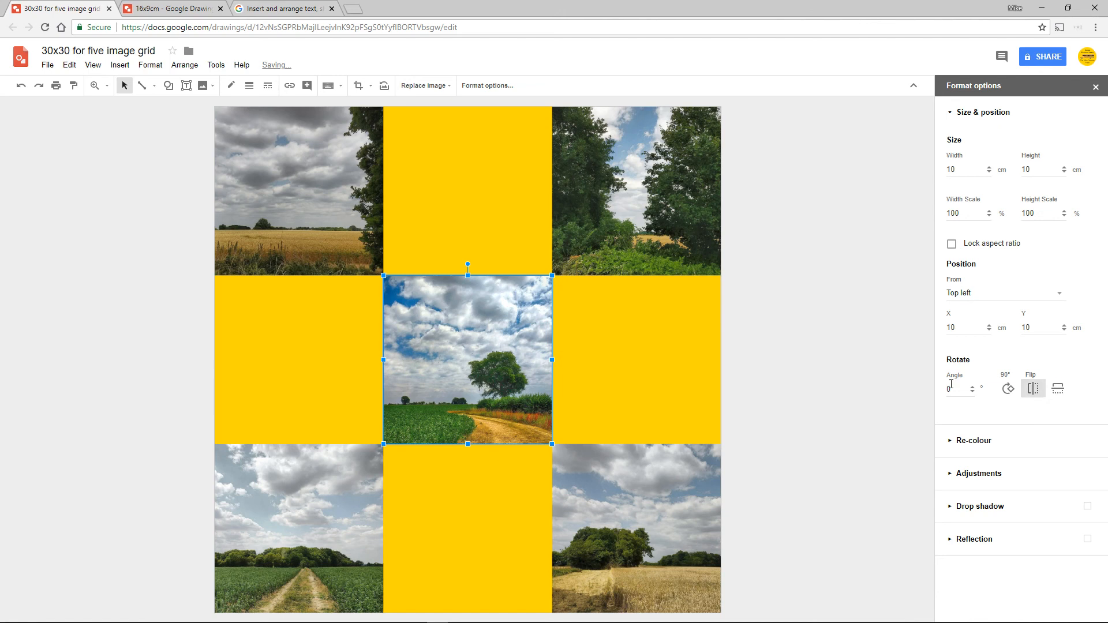
Step: Examine the rotate and flip commands available for the centre image and deselect the image
right_click(444, 344)
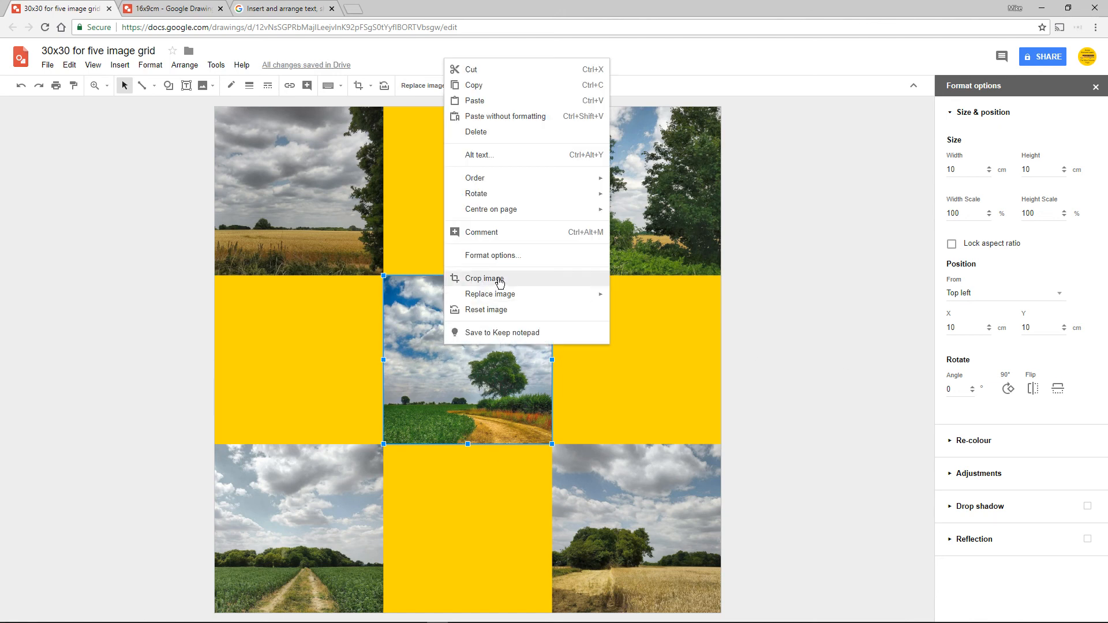
mouse_move(475, 193)
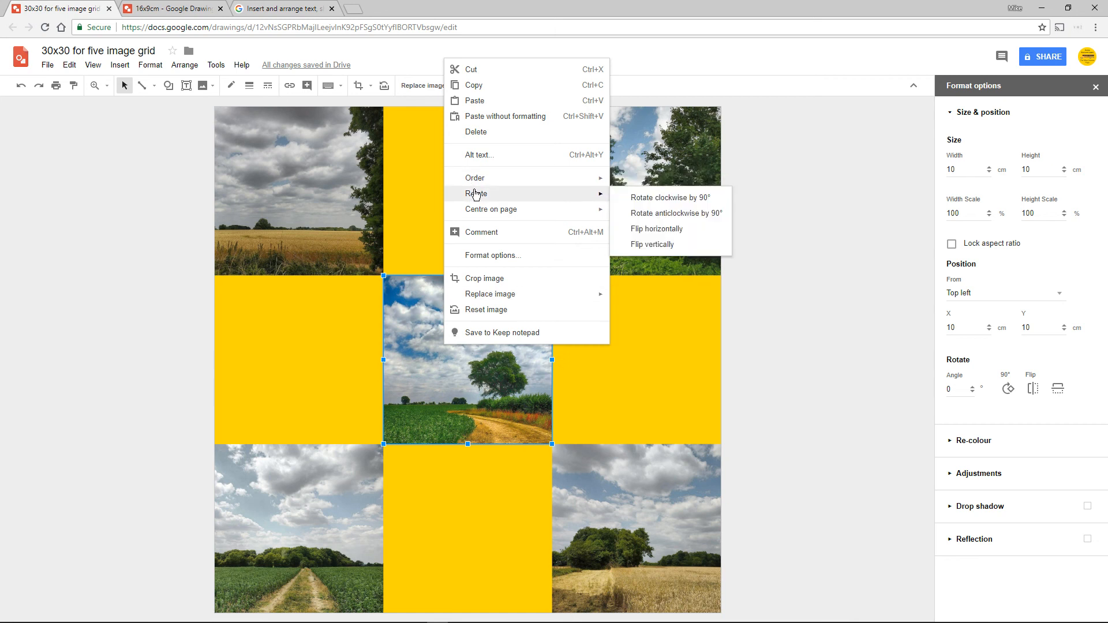
left_click(772, 354)
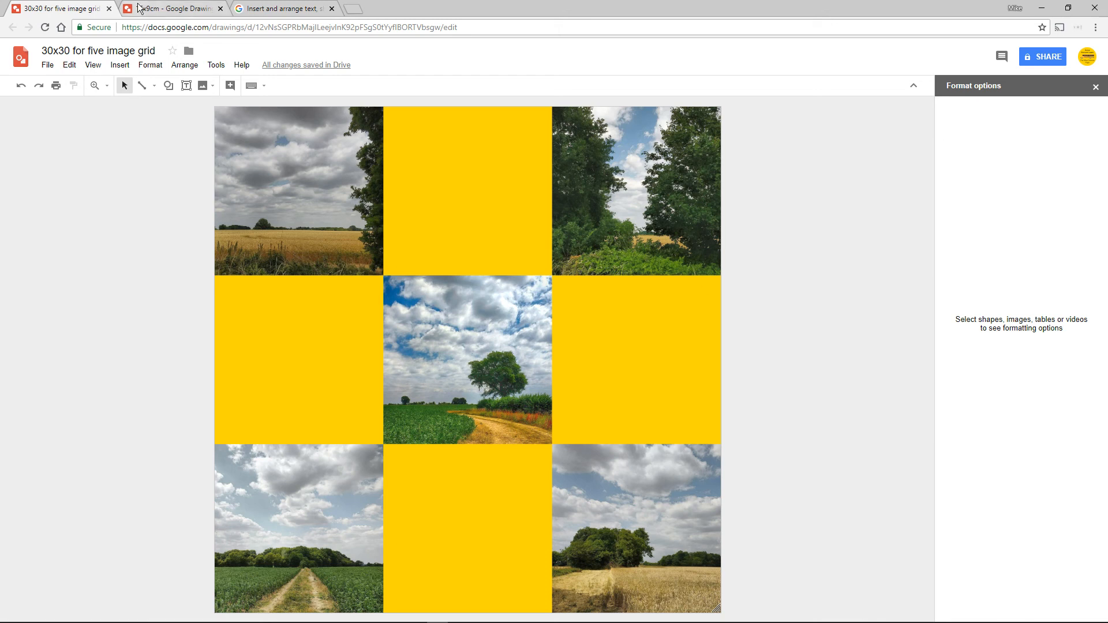
Step: Switch to the 16x9cm drawing and move its photo closer to the middle of the page
left_click(170, 8)
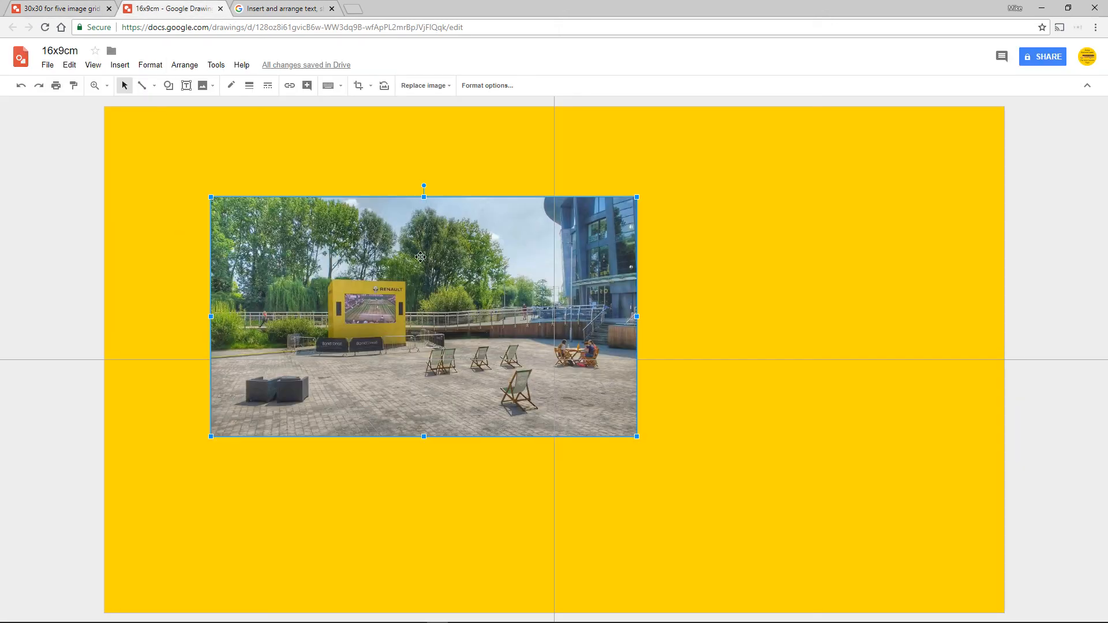
left_click_drag(255, 235, 429, 287)
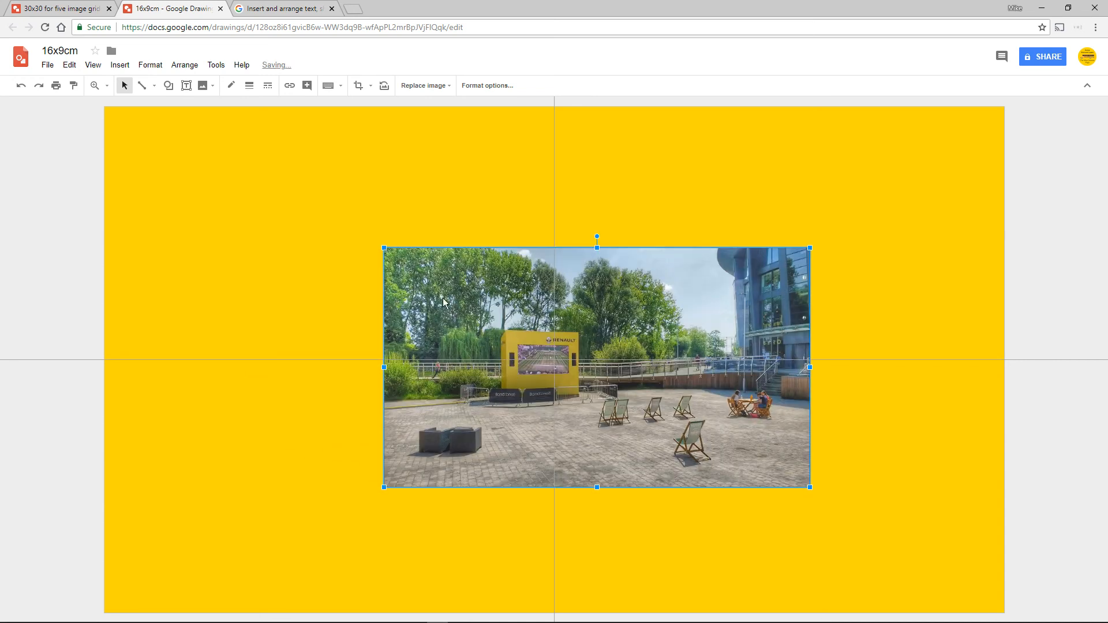
Step: Show the snapping options for the 16x9cm drawing
left_click(92, 65)
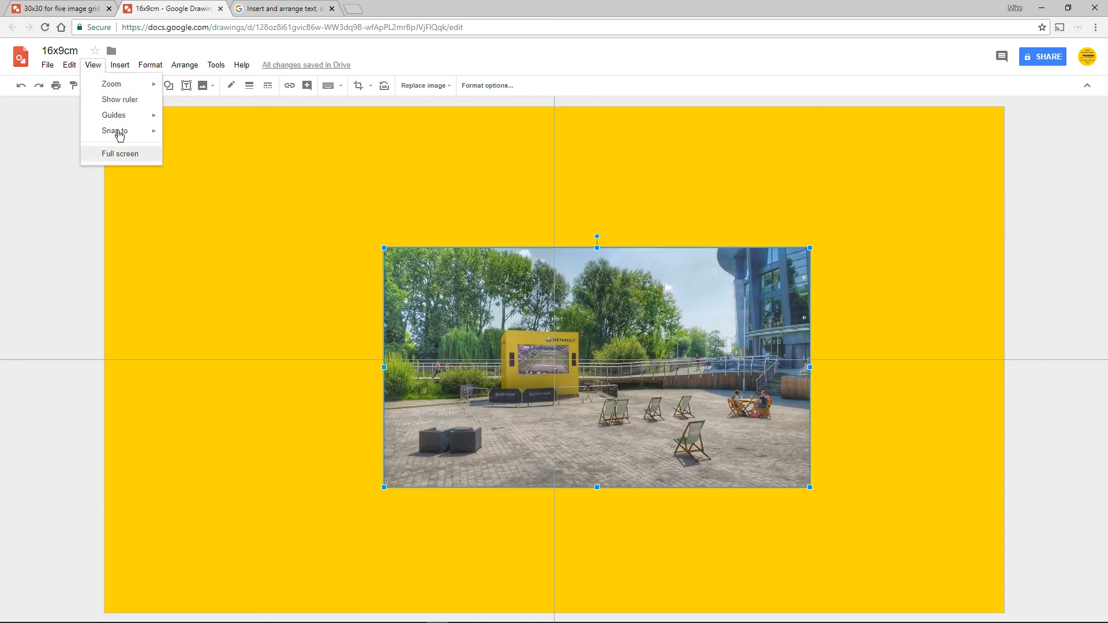
mouse_move(122, 128)
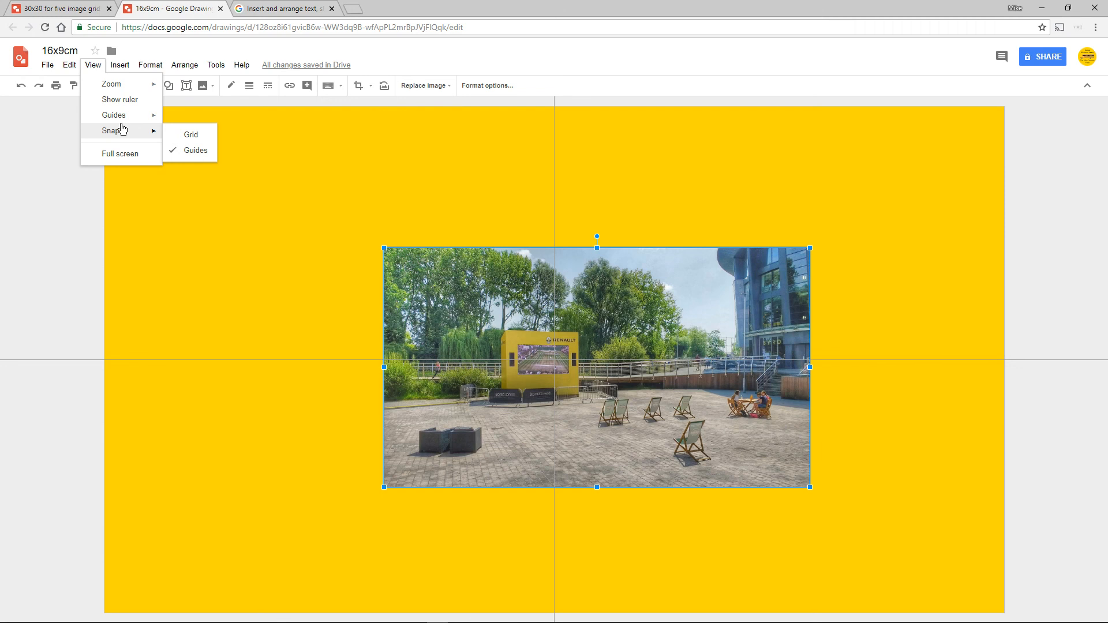